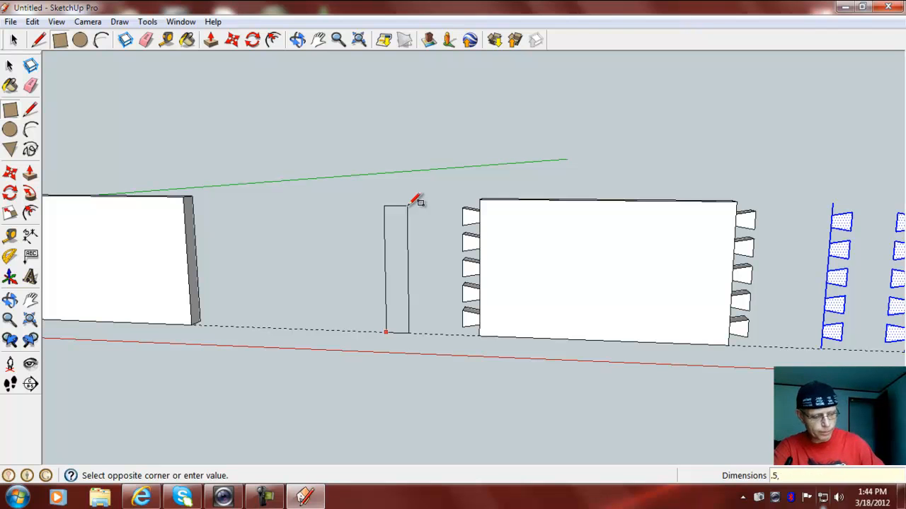
Draw an upright 0.5 by 4 inch rectangle beside the dovetailed board and extrude it 8 inches into a side board
key("Return")
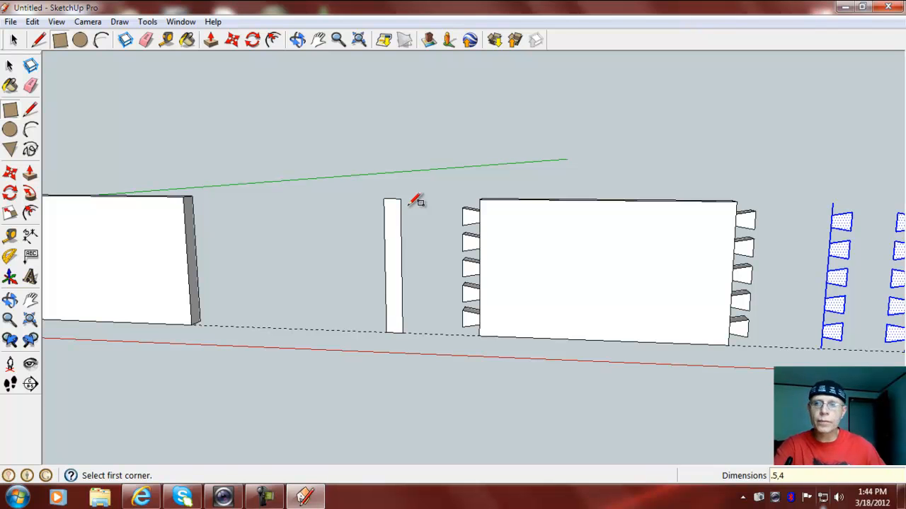
left_click(30, 174)
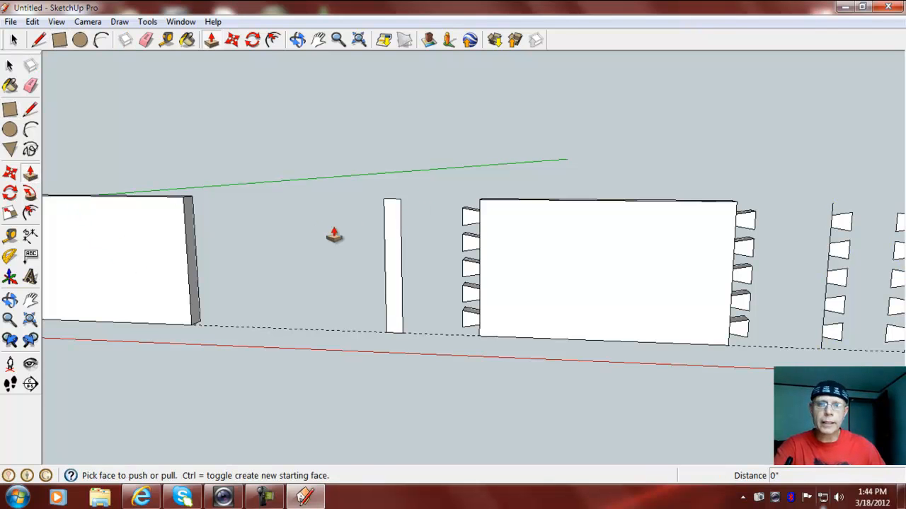
left_click_drag(389, 247, 446, 221)
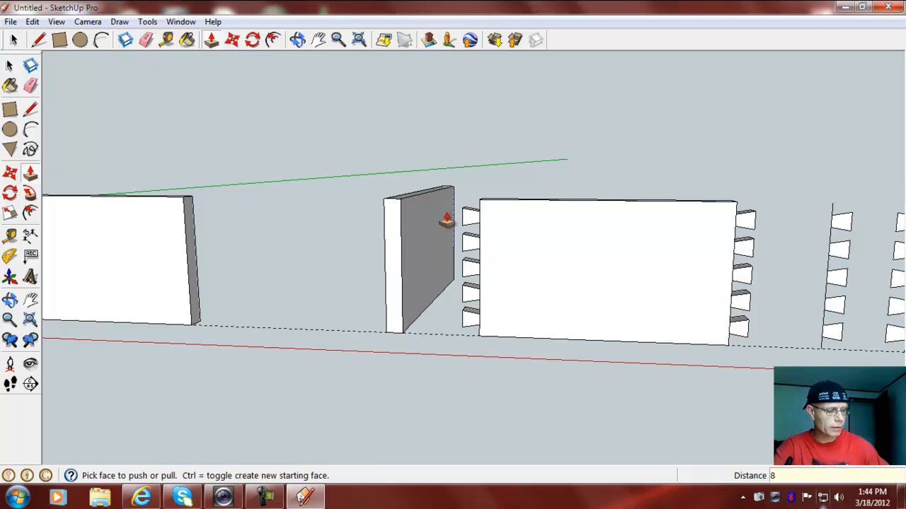
left_click(447, 220)
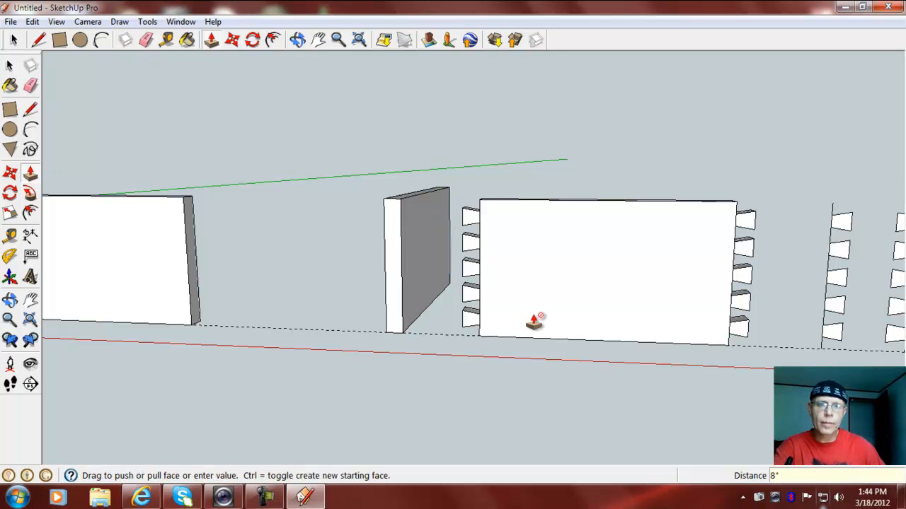
Move the dovetailed board onto the half-inch side board, aligning its shoulder corner with the side board's inner front corner
left_click(10, 173)
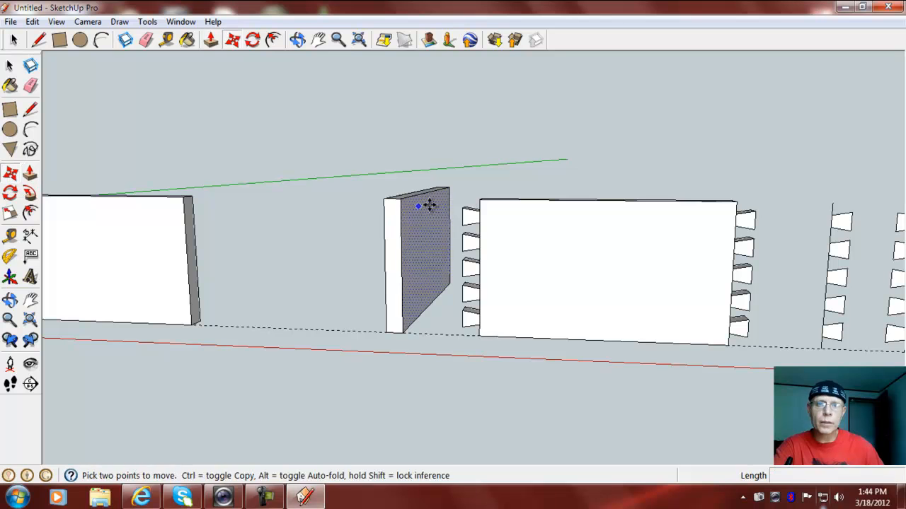
left_click(479, 201)
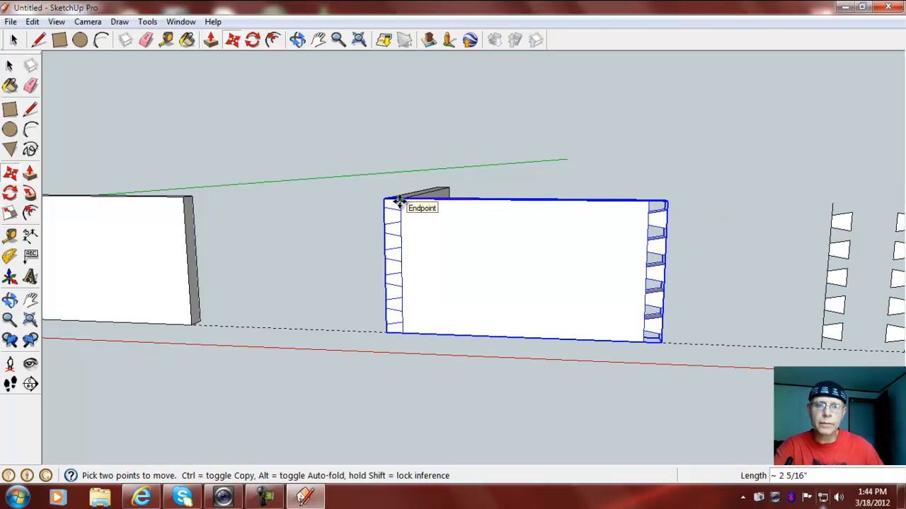
left_click(399, 201)
Intersect the dovetailed board's faces with the model, then move it about 2 7/32 inches back off the side board
middle_click_drag(388, 430, 461, 425)
right_click(517, 276)
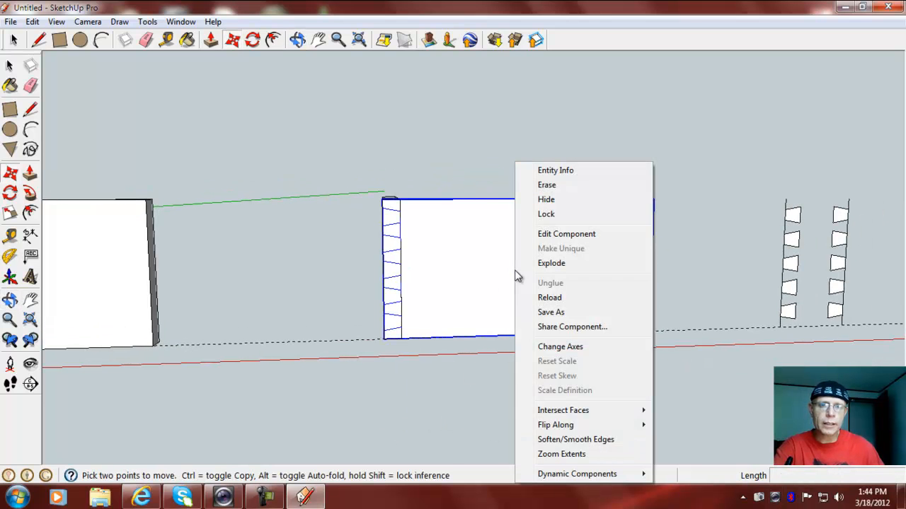
mouse_move(570, 414)
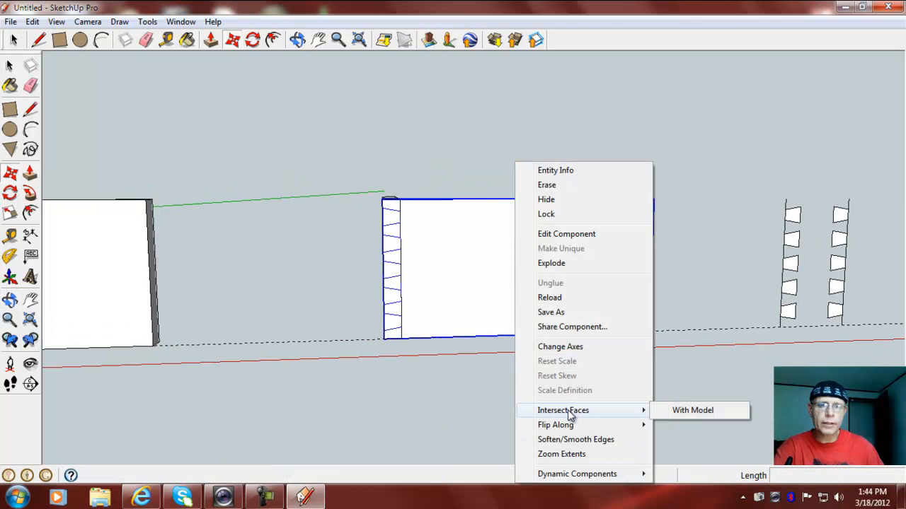
left_click(685, 411)
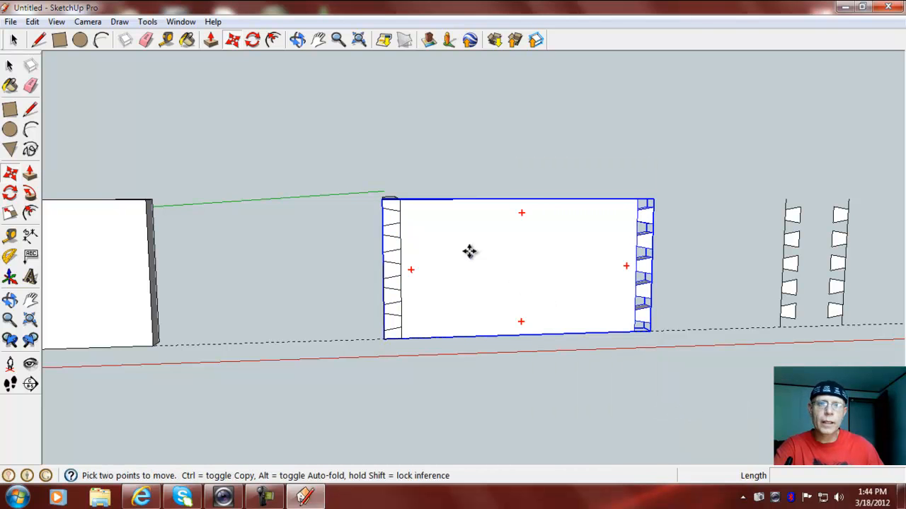
left_click(635, 330)
left_click(704, 332)
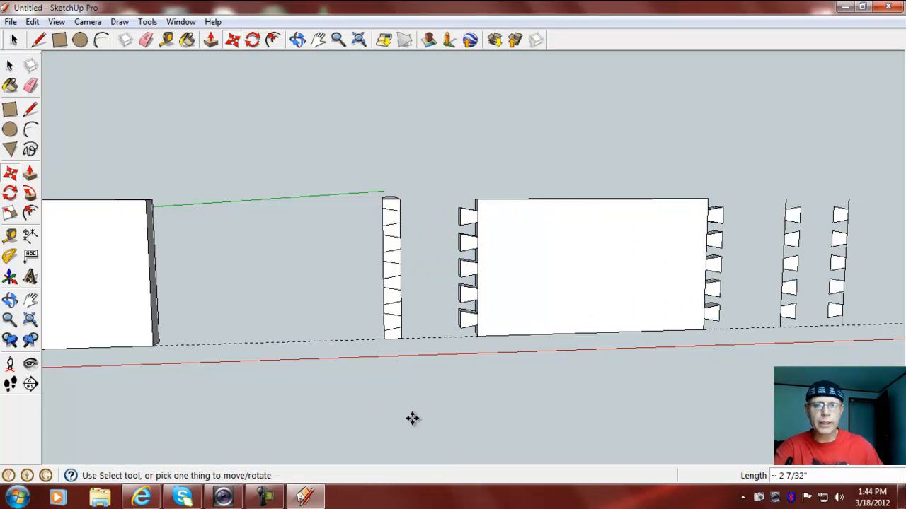
Push the upper two tail outlines on the side board's end 1/2 inch through to open the sockets
key("o")
left_click_drag(342, 415, 432, 431)
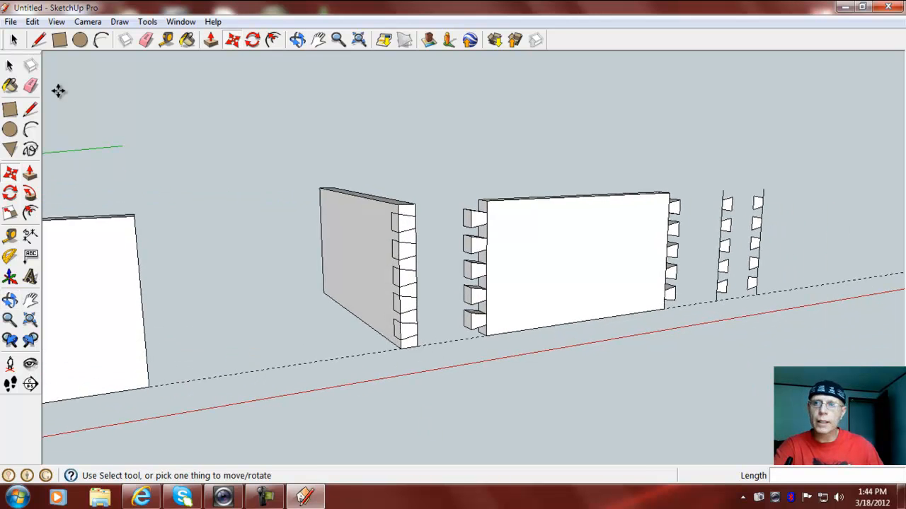
left_click(30, 173)
scroll(346, 245, "up", 4)
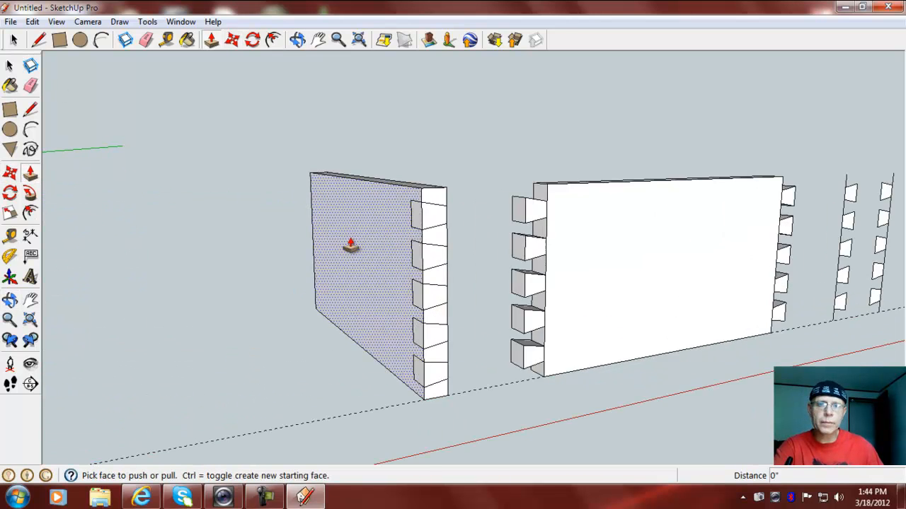
left_click_drag(476, 206, 446, 208)
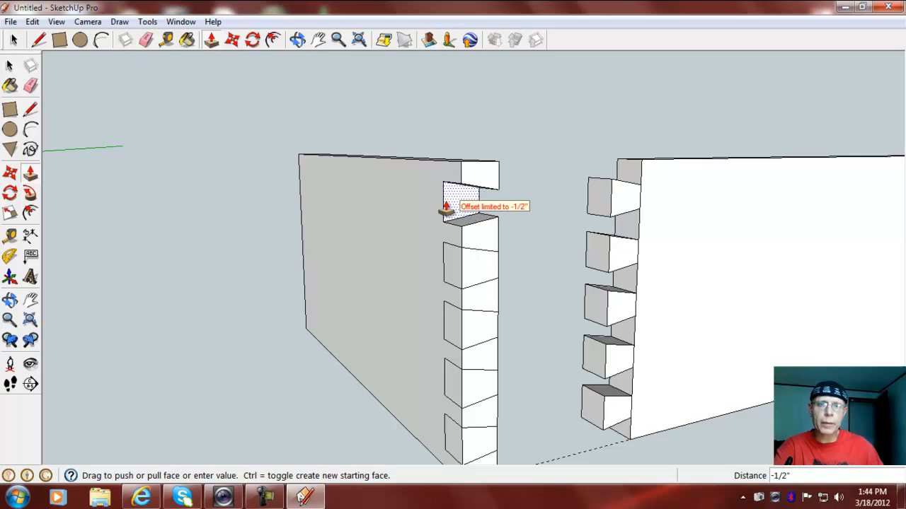
double_click(479, 265)
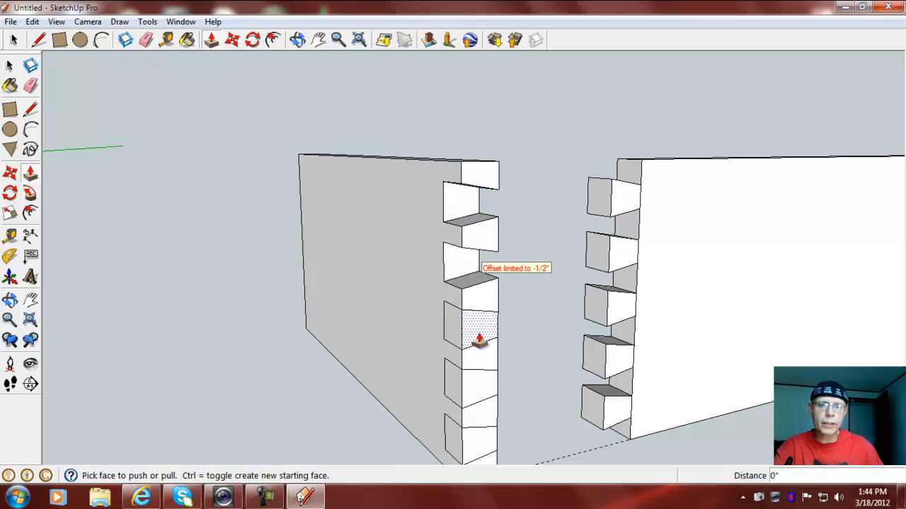
Push the lower three tail outlines 1/2 inch through the side board to complete the through-dovetail sockets
mouse_move(473, 332)
left_mouse_down()
mouse_move(471, 347)
mouse_move(466, 340)
left_mouse_up()
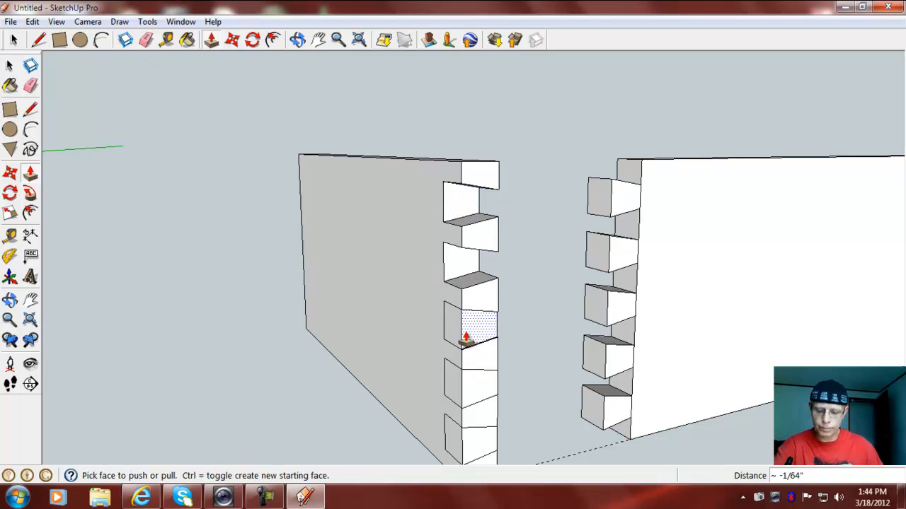
key("ctrl+z")
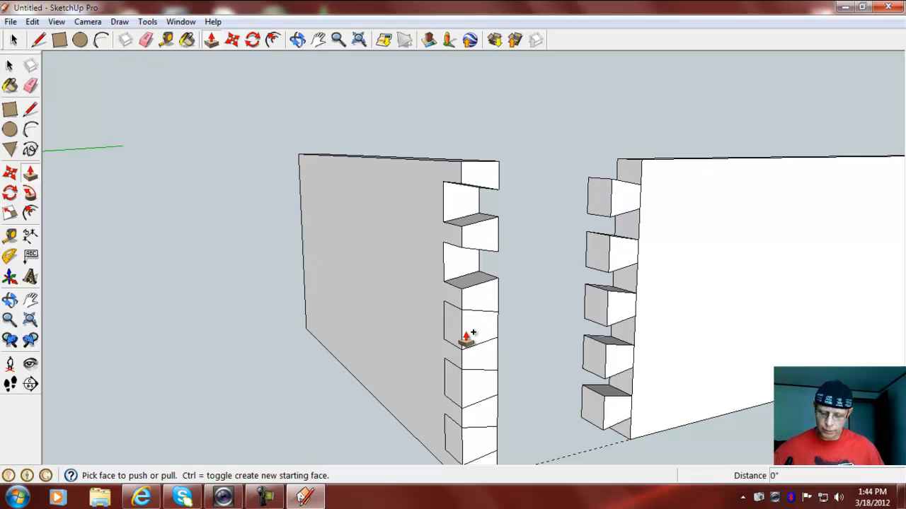
mouse_move(469, 269)
left_mouse_down()
mouse_move(436, 263)
mouse_move(452, 267)
left_mouse_up()
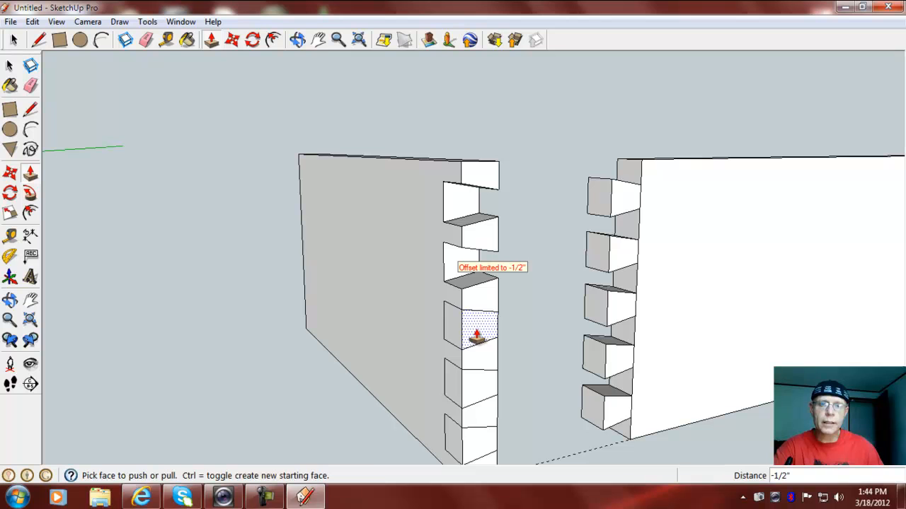
left_click(478, 332)
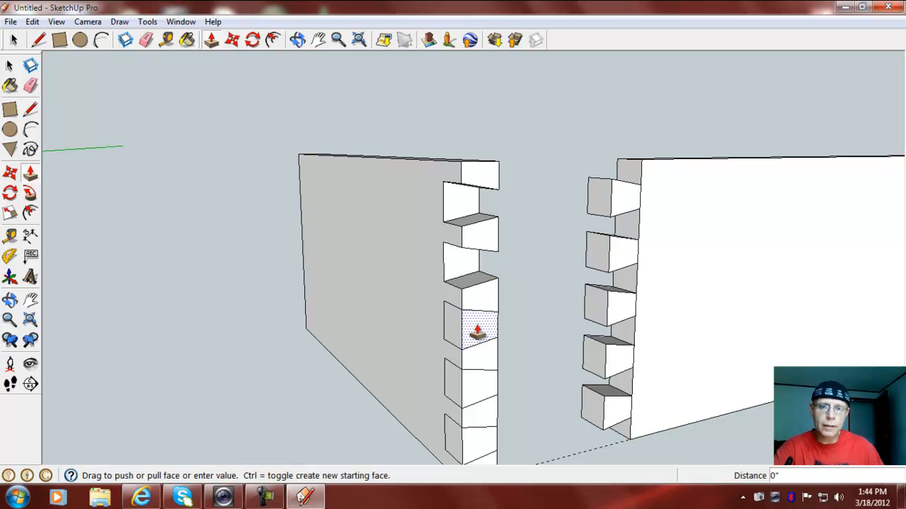
left_click(478, 331)
left_click(479, 390)
left_click(479, 390)
left_click(473, 451)
left_click(473, 451)
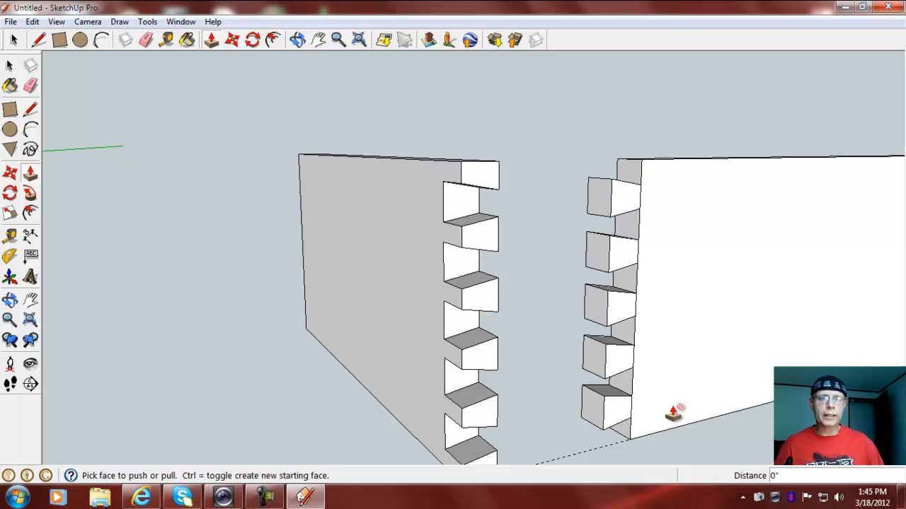
Draw an upright 0.75 by 4 inch rectangle on the guide line between the dovetailed board and the flat tail outlines
middle_click_drag(704, 433, 633, 385)
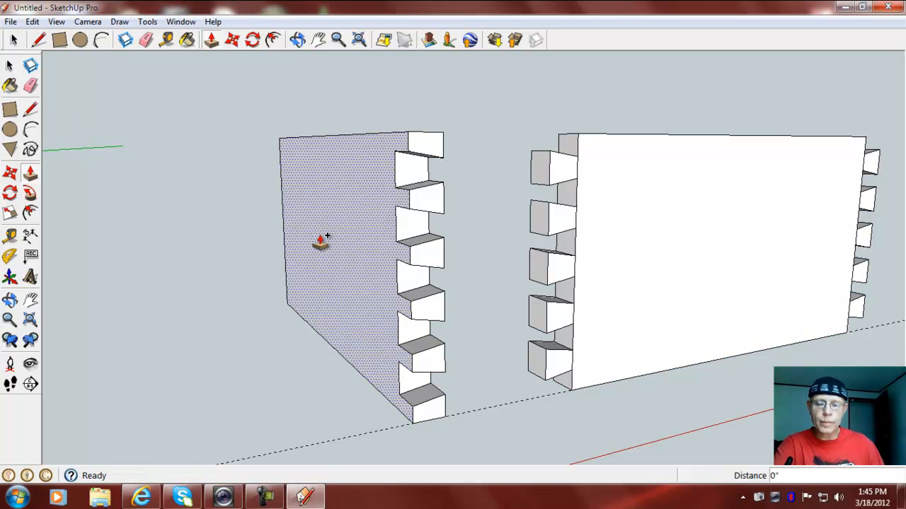
scroll(762, 347, "down", 4)
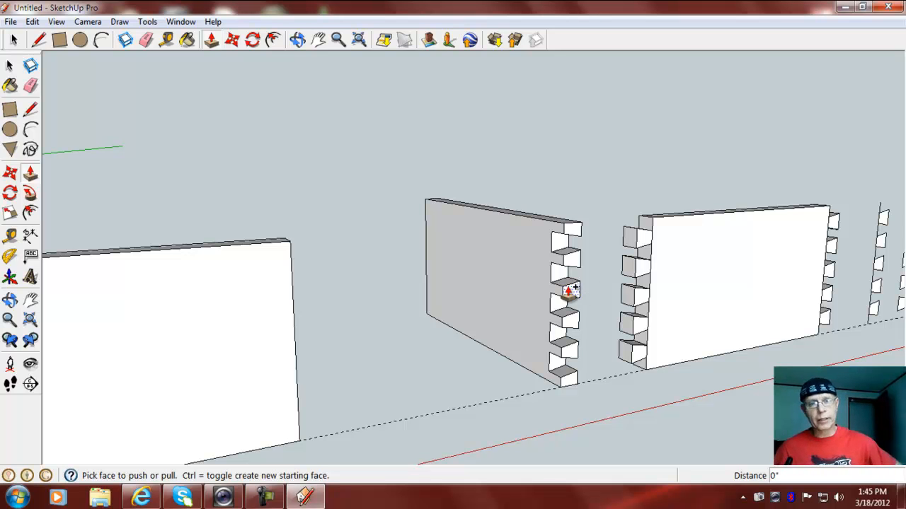
middle_click_drag(805, 290, 605, 255, "shift")
middle_click_drag(784, 347, 579, 400)
middle_click_drag(667, 430, 736, 393)
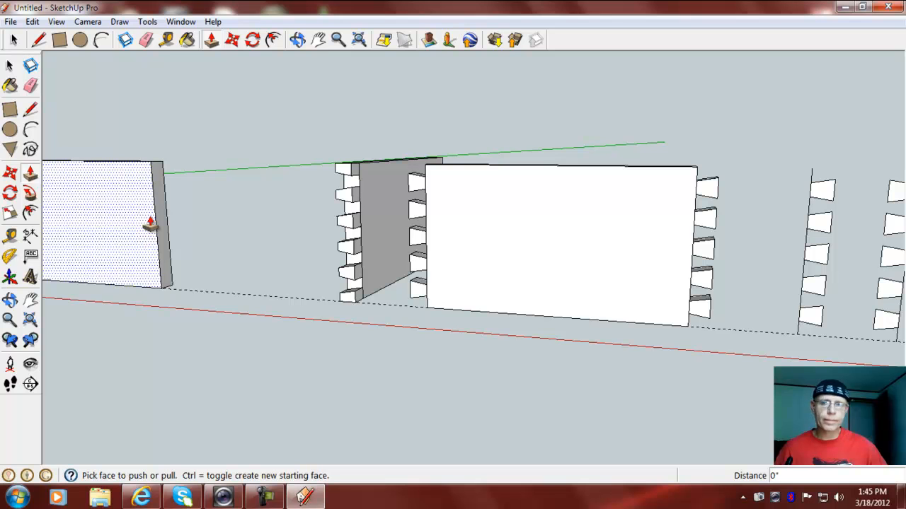
left_click(10, 109)
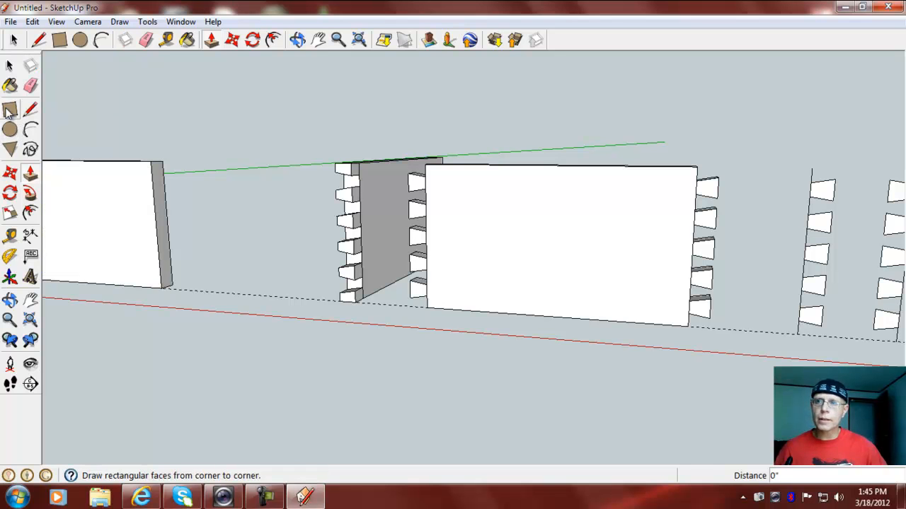
left_click(738, 330)
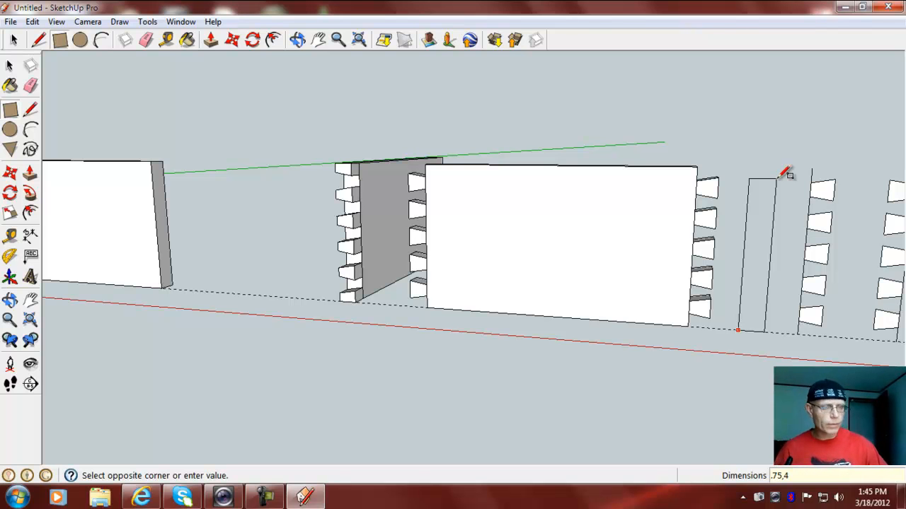
left_click(784, 173)
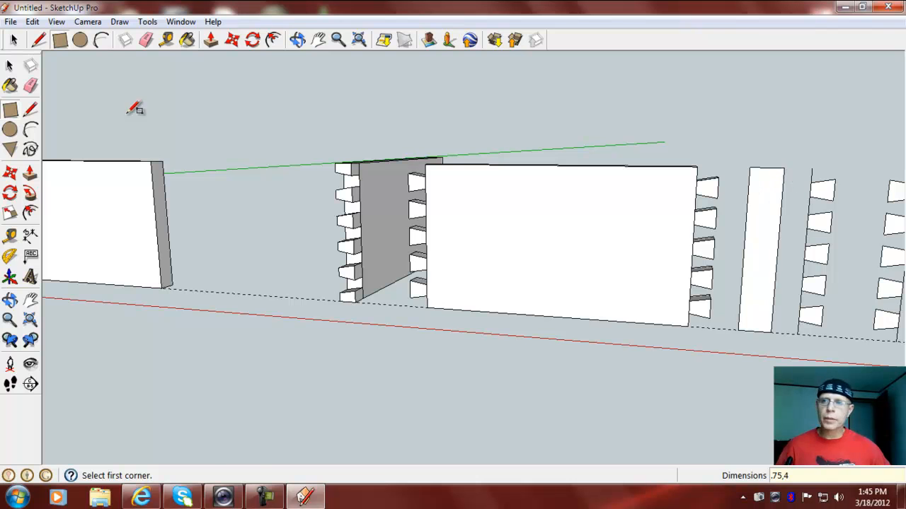
Extrude the 0.75 by 4 inch rectangle 8 inches back into a second side board
left_click(30, 173)
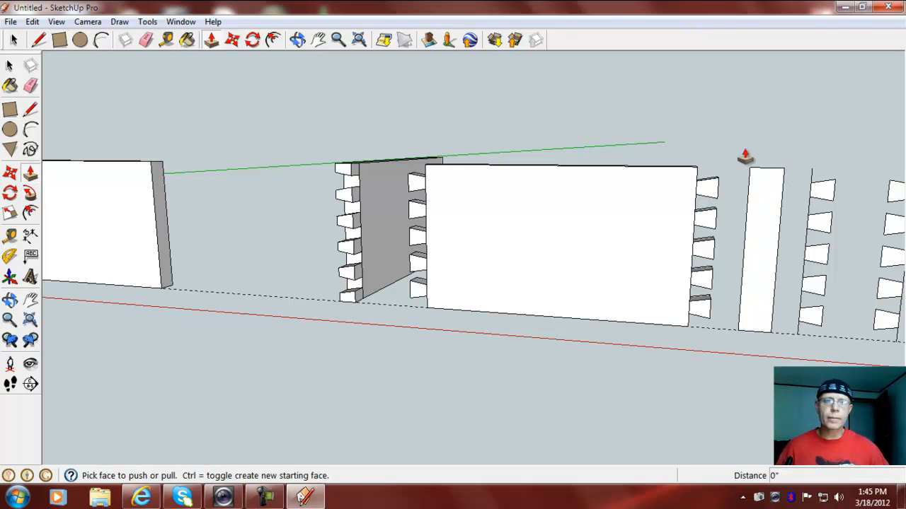
left_click(760, 208)
left_click(709, 164)
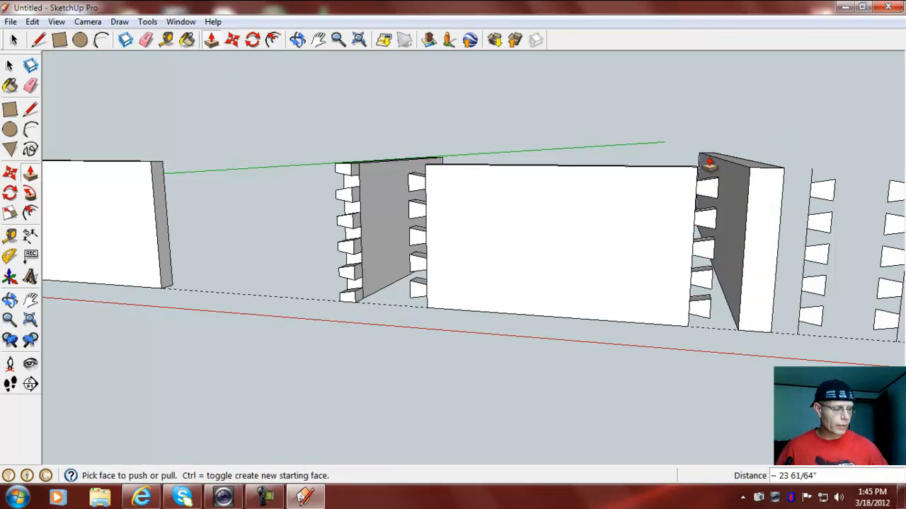
key("Return")
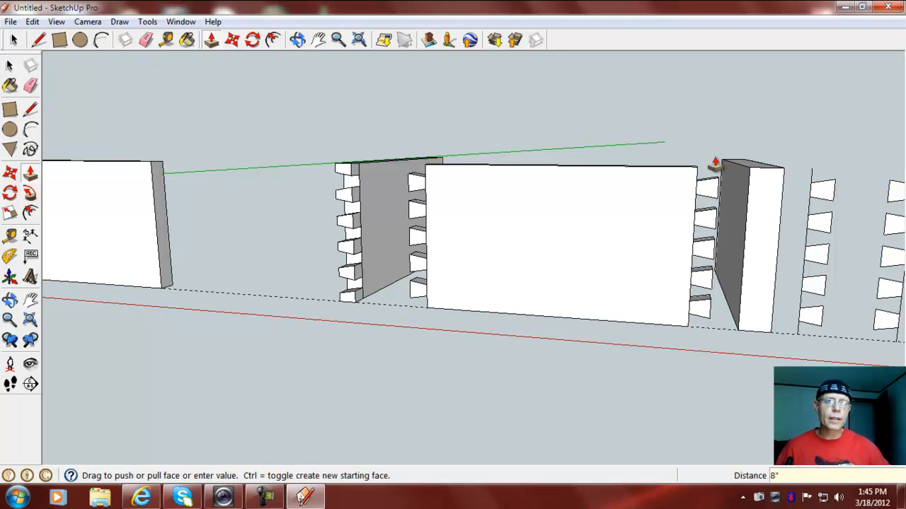
Move the dovetailed board onto the 0.75 inch side board, aligning its shoulder corner with that board's inner front corner
left_click(10, 175)
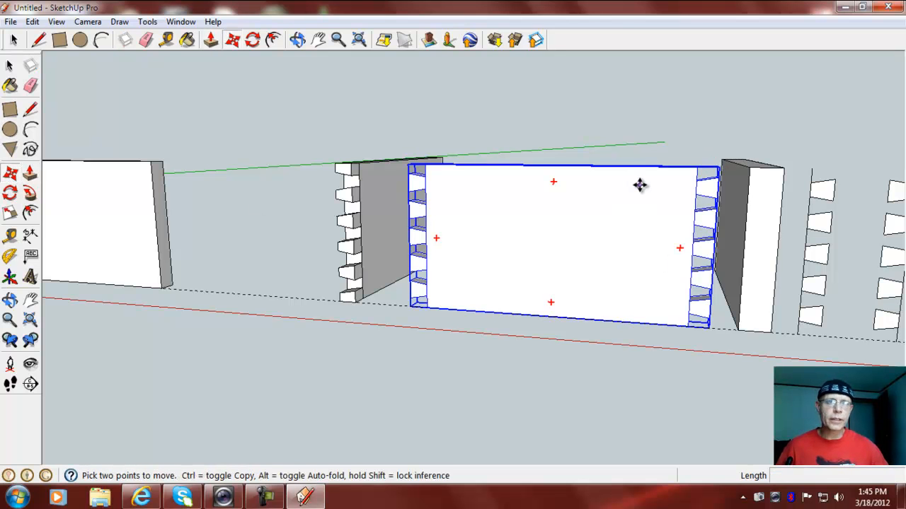
left_click(695, 167)
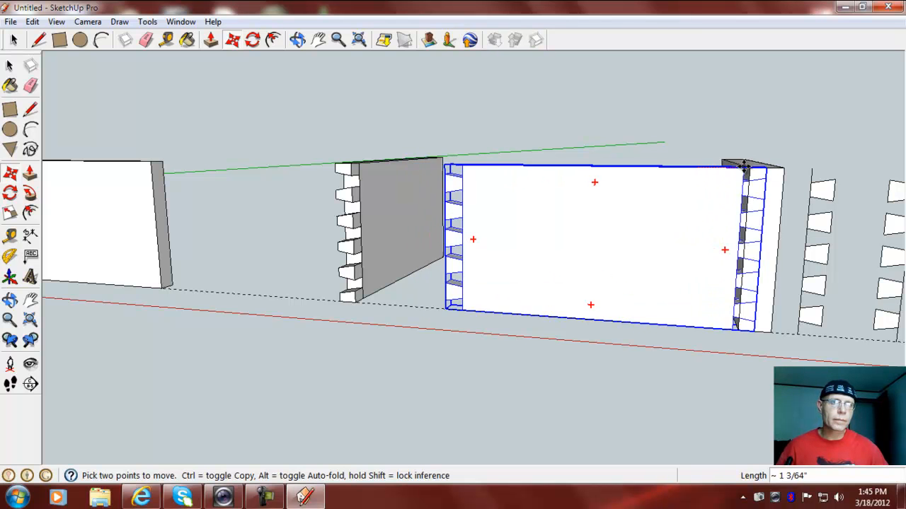
left_click(771, 168)
Intersect the dovetailed board's faces with the model and move it 1 5/16 inches back off the 0.75 inch board
right_click(659, 227)
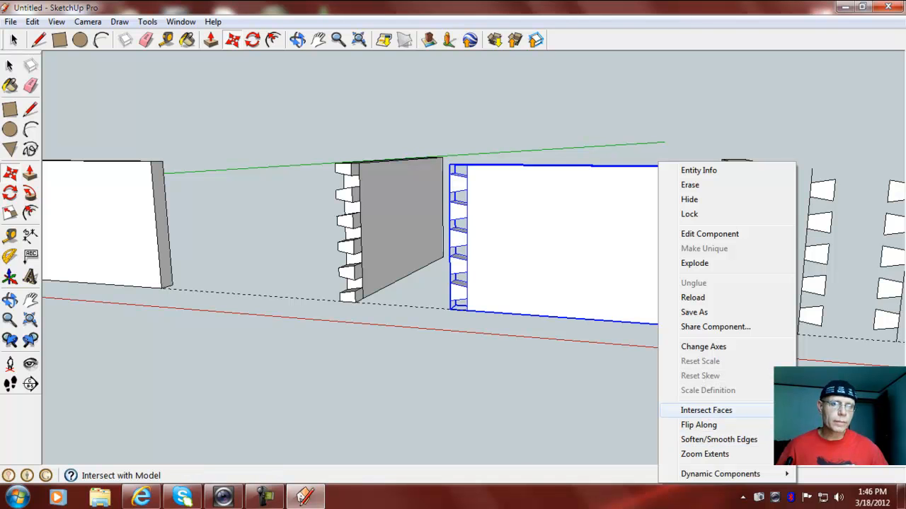
left_click(820, 410)
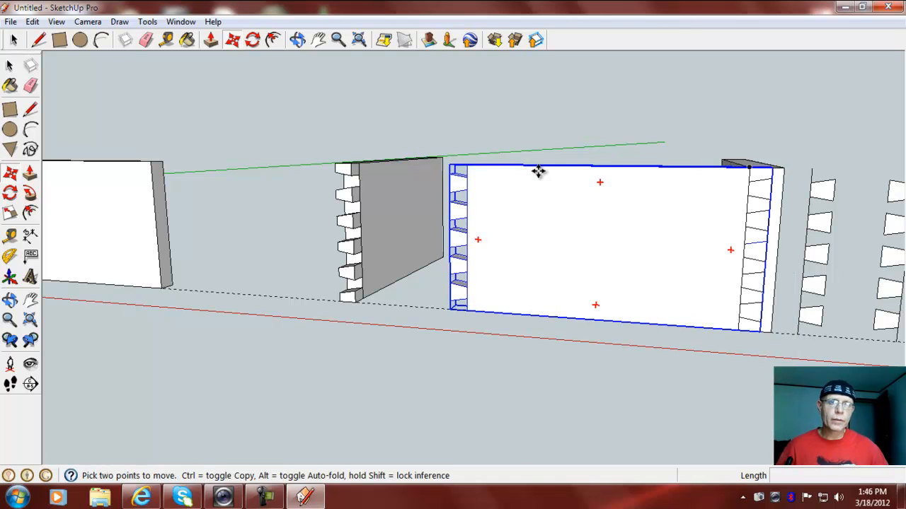
left_click(461, 308)
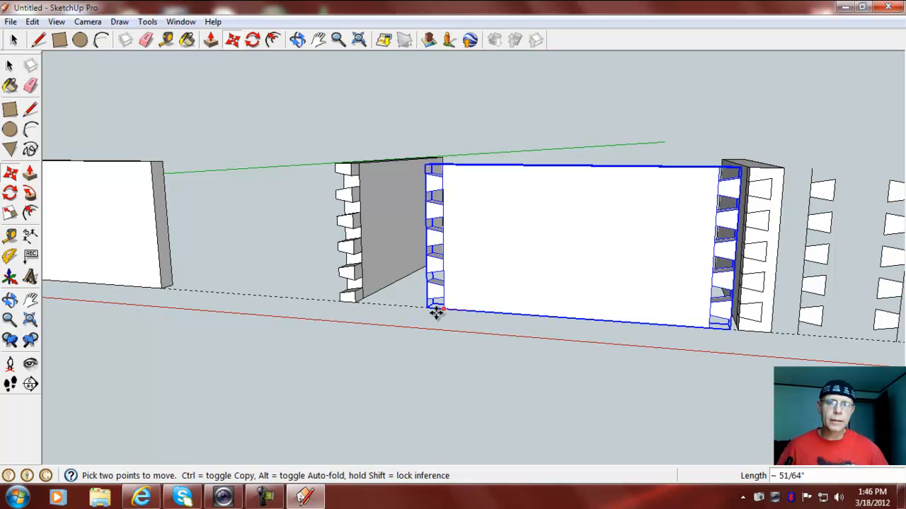
left_click(421, 313)
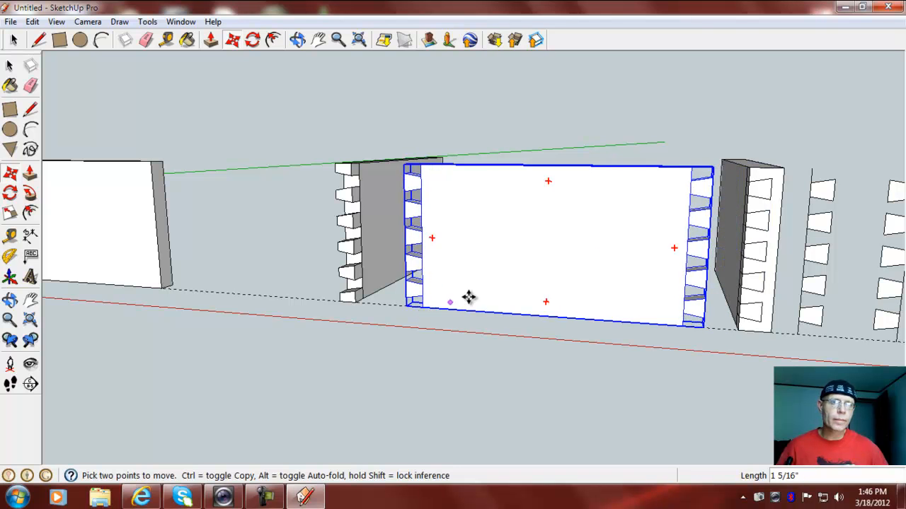
Push the dovetail tail sockets into the front end of the 0.75 inch side board with Push/Pull
left_click(30, 173)
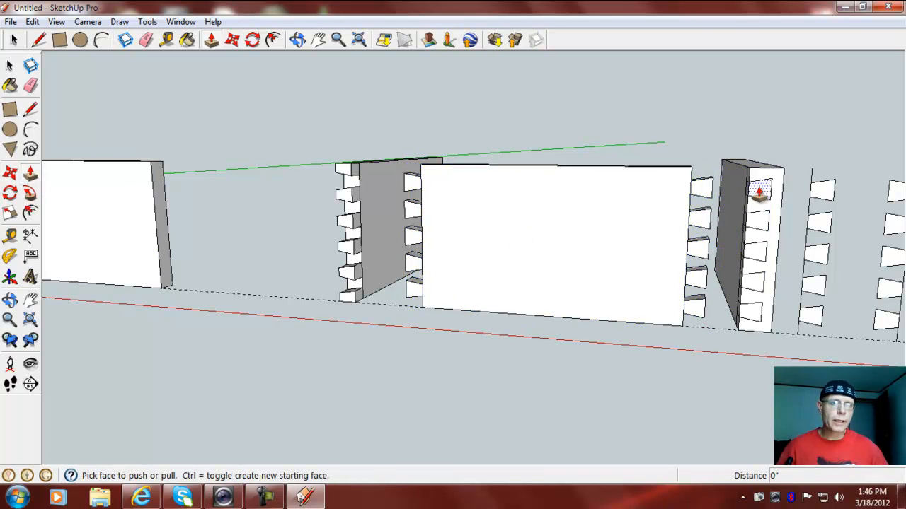
left_click(753, 194)
key("Escape")
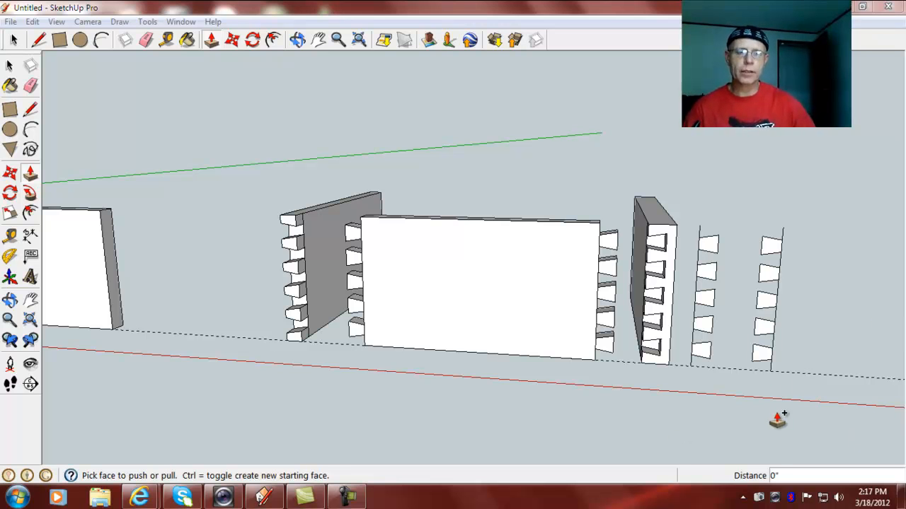
Copy the dovetailed board to the rear, between the back ends of the two side boards
key("o")
left_click_drag(795, 420, 831, 413)
key("p")
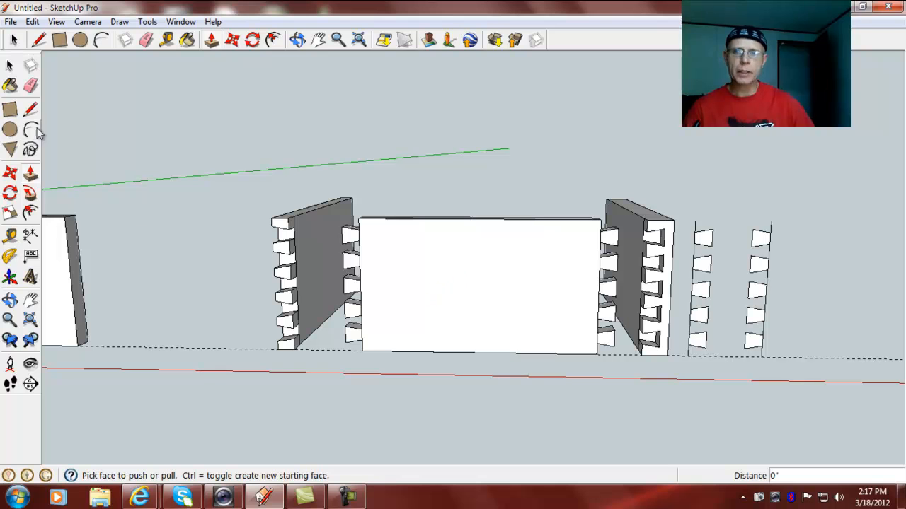
left_click(10, 177)
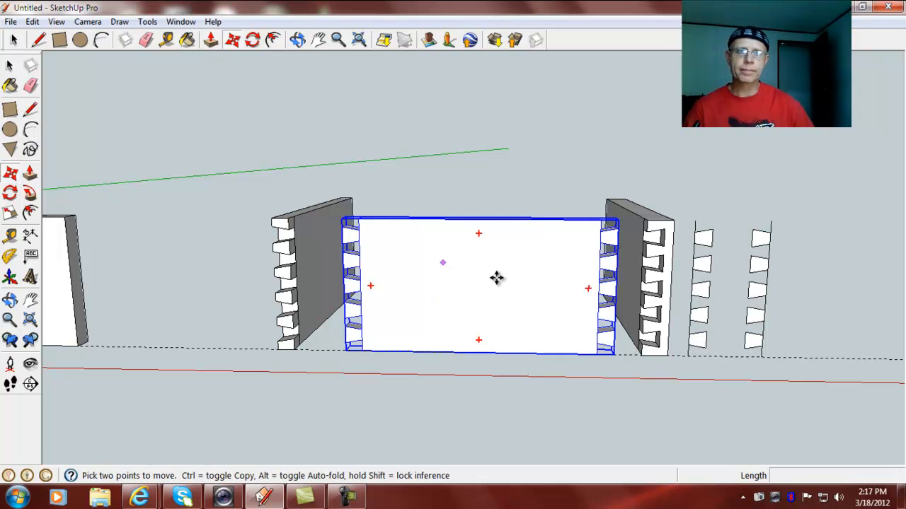
key("o")
left_click_drag(807, 349, 382, 333)
key("m")
middle_click_drag(608, 350, 536, 295)
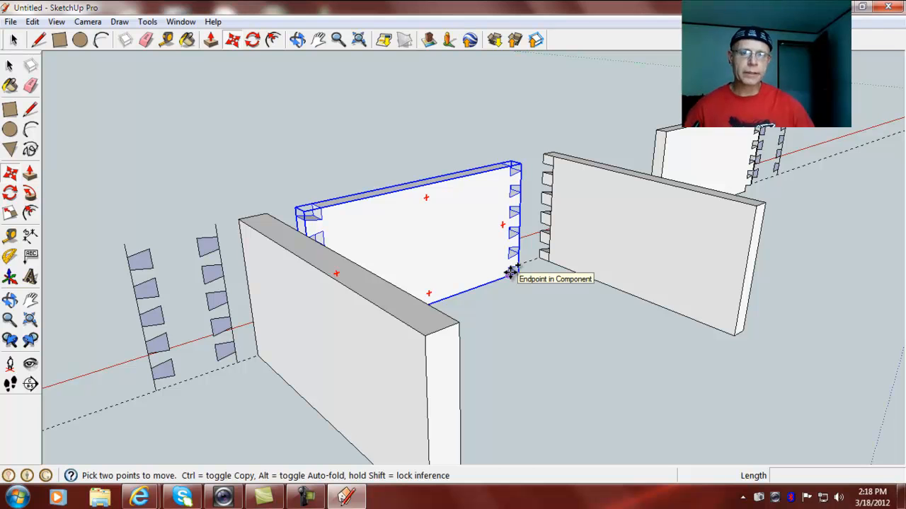
left_click(508, 275)
key("ctrl")
left_click(708, 355)
Explode the copied board and pull its outer face out by 1/4 inch
key("space")
right_click(622, 335)
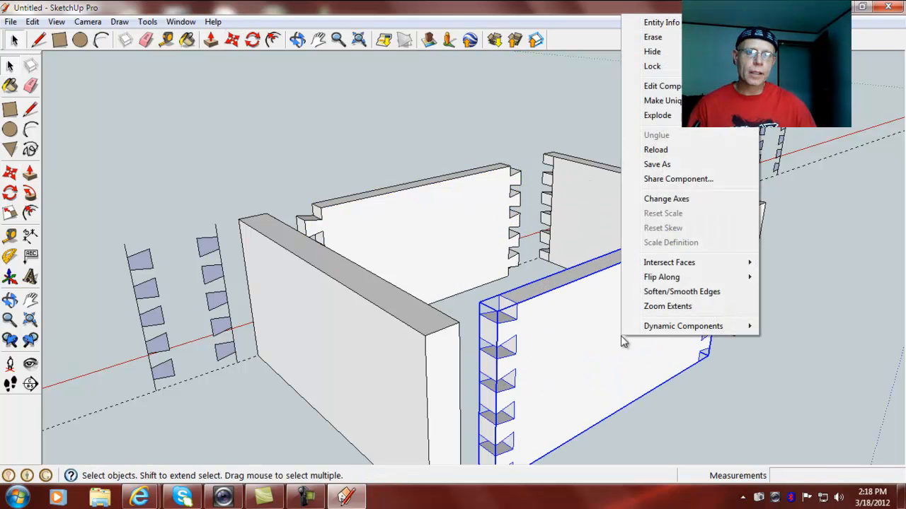
left_click(657, 116)
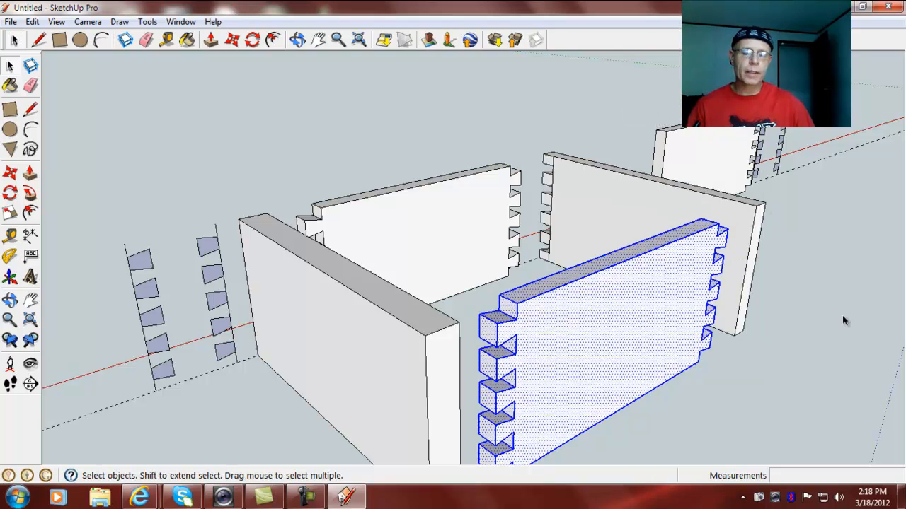
left_click(30, 174)
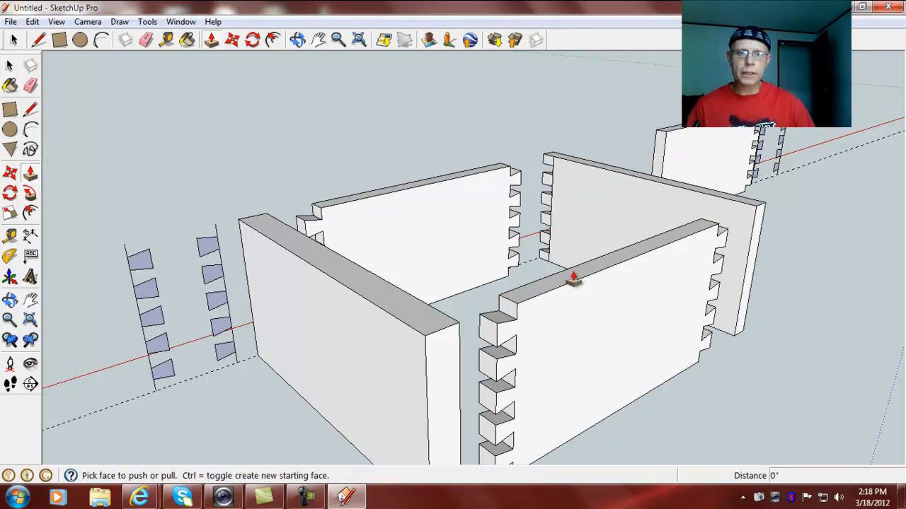
left_click_drag(617, 337, 623, 342)
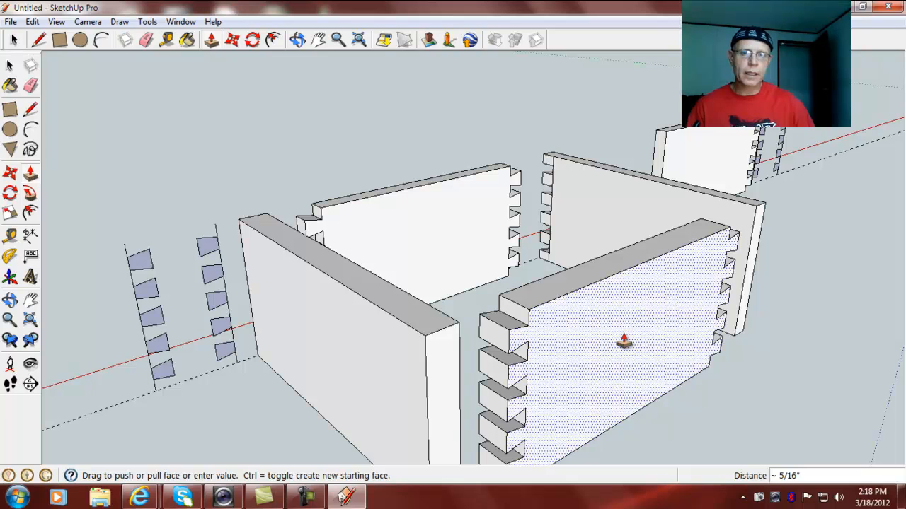
left_click(624, 342)
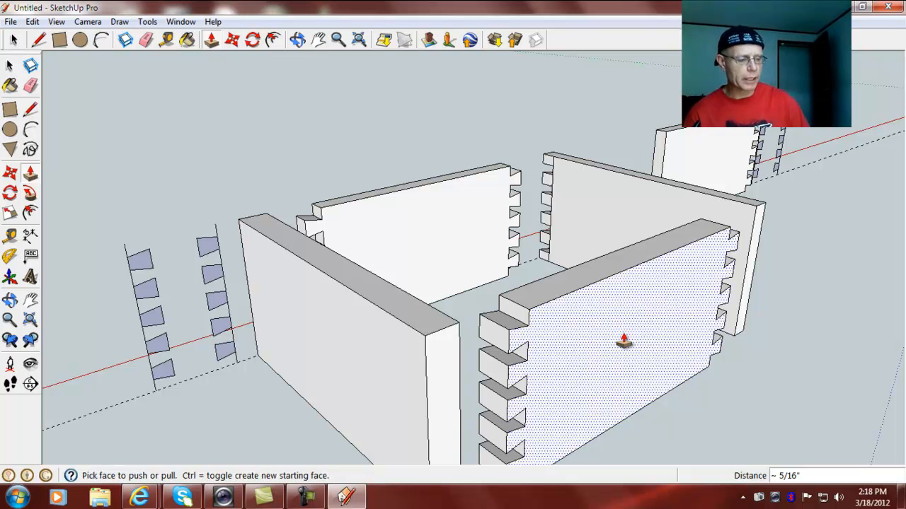
left_click(623, 341)
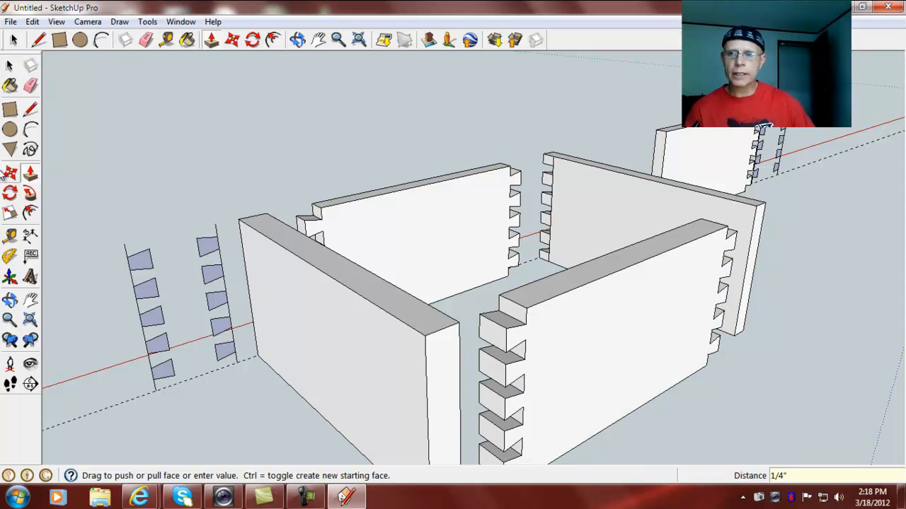
Check the copied board's thickness with a temporary dimension across its top shoulder edge
left_click(30, 235)
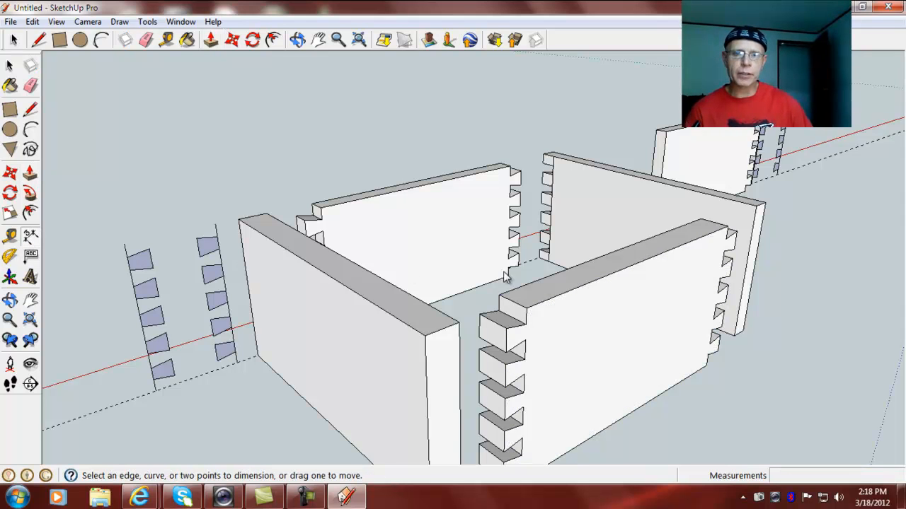
left_click(499, 295)
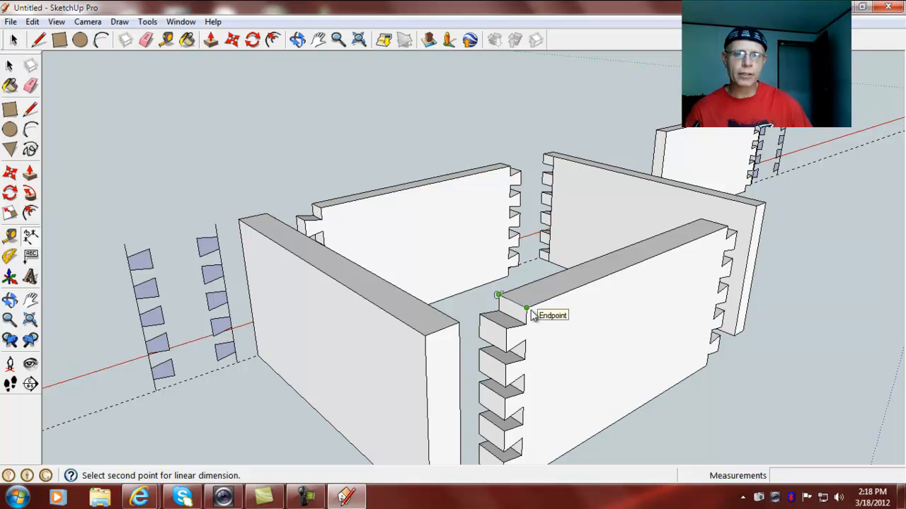
left_click(527, 307)
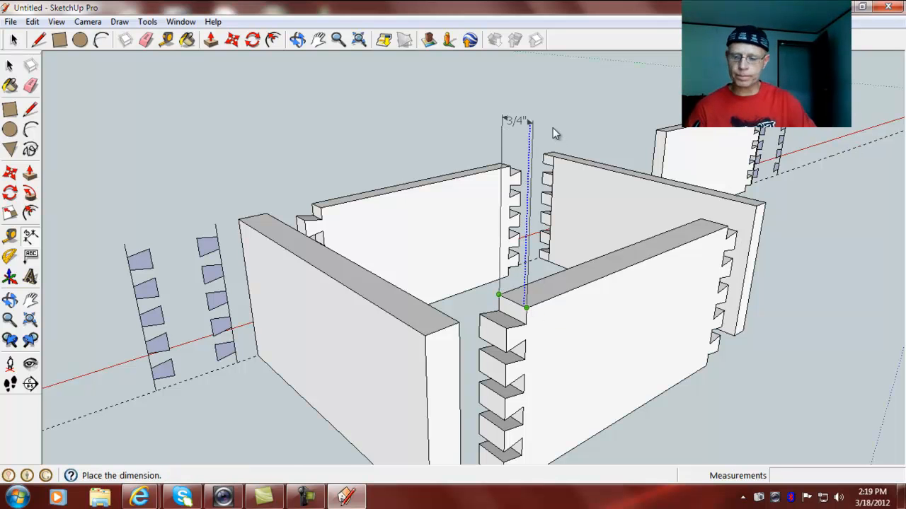
key("Escape")
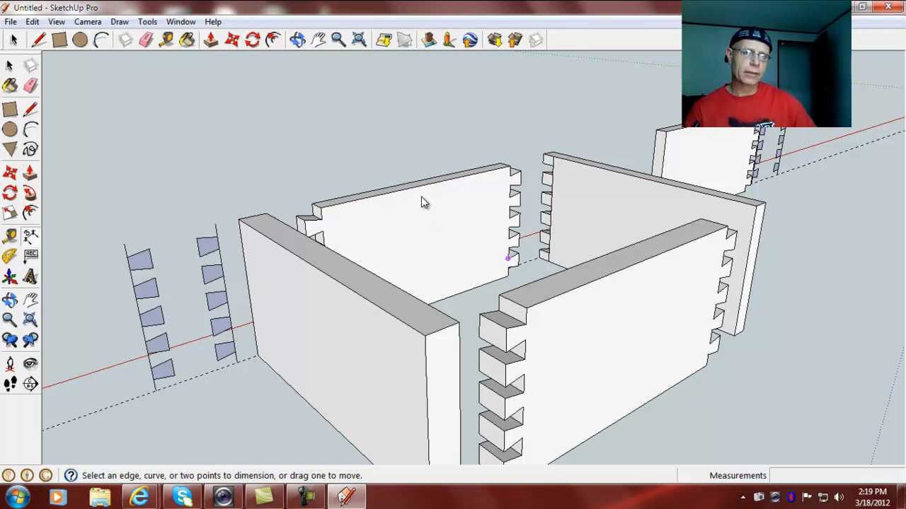
left_click(676, 184)
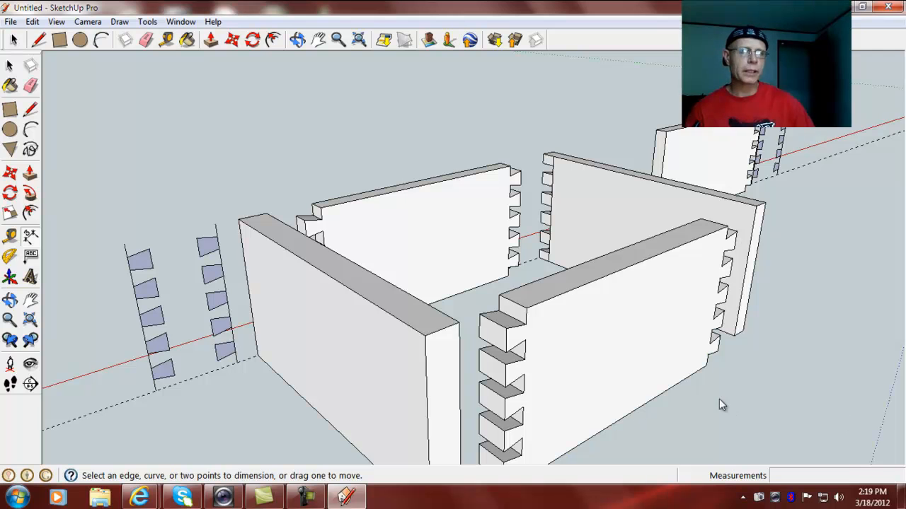
Make the whole thickened dovetailed board a component named side2
middle_click_drag(754, 408, 738, 319)
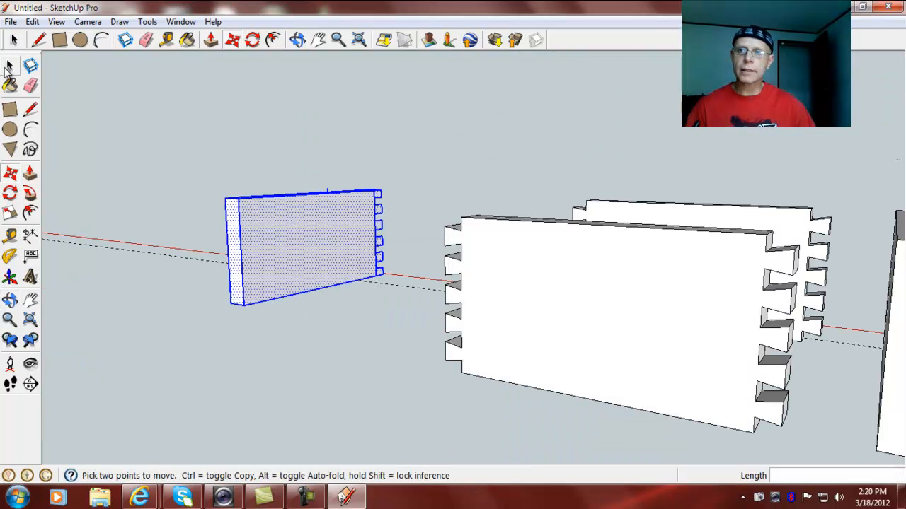
left_click(9, 66)
left_click_drag(426, 201, 804, 460)
right_click(581, 333)
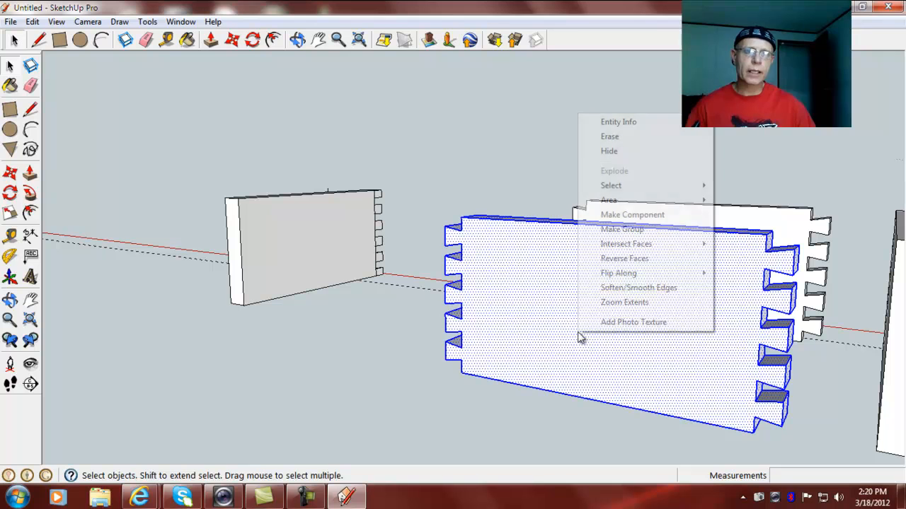
left_click(610, 215)
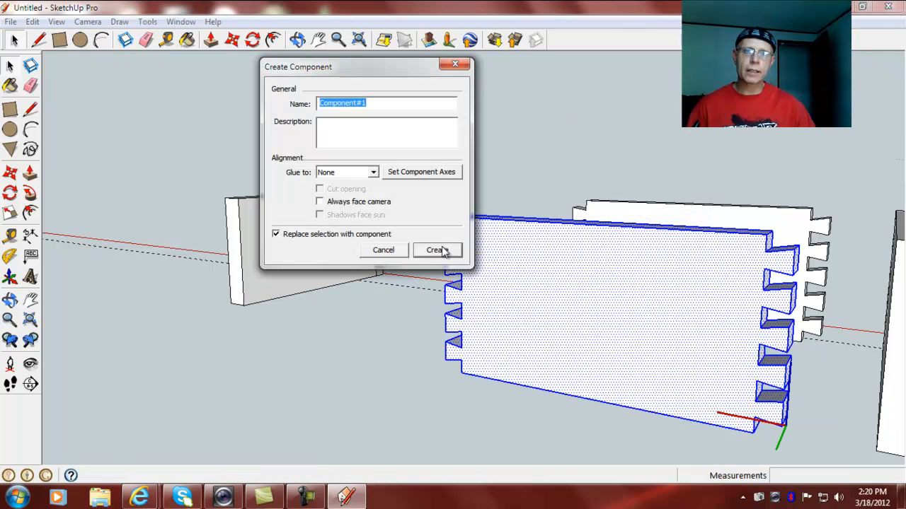
type("side2")
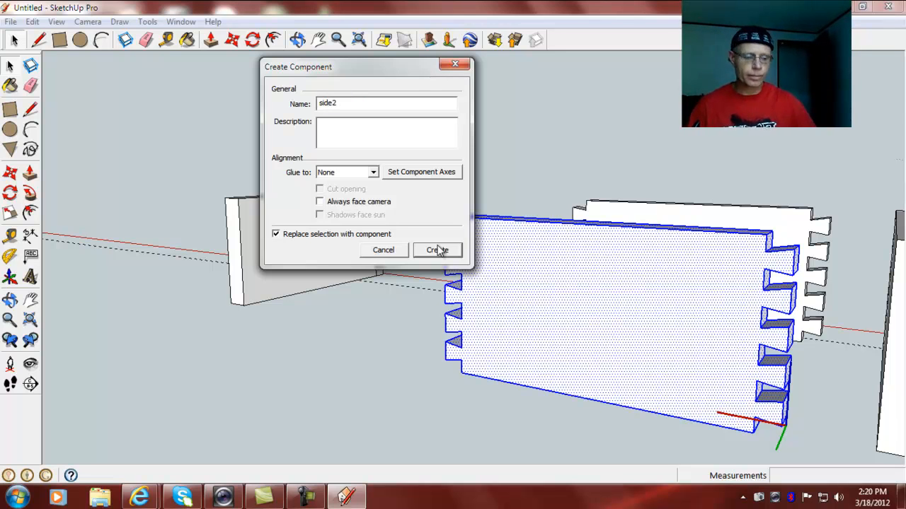
left_click(439, 251)
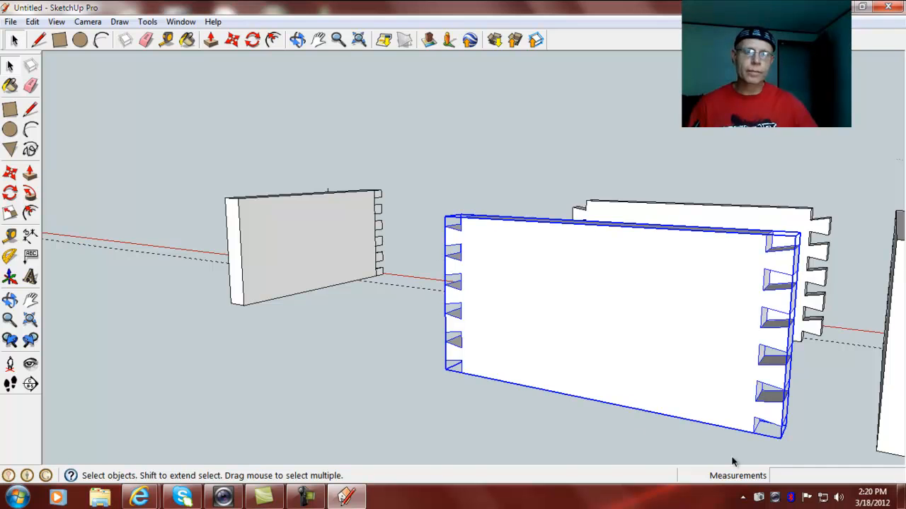
Move side2 about 2 1/8 inches onto the through-dovetailed side board, aligning its shoulder corner with that board's inner corner
scroll(737, 433, "down", 2)
middle_click(796, 420)
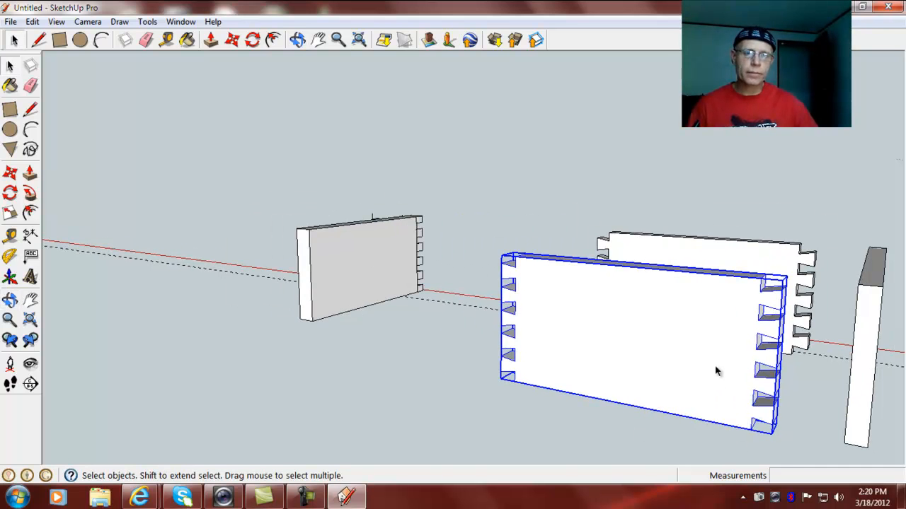
left_click(13, 178)
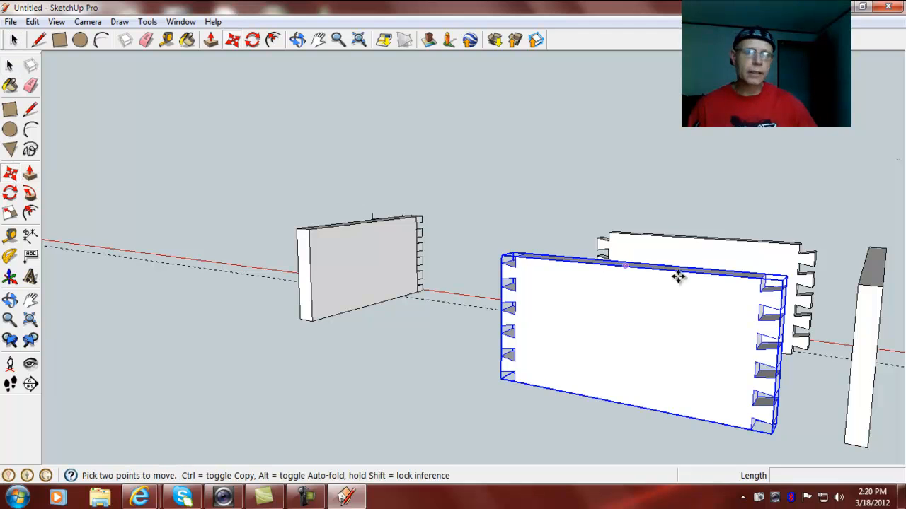
left_click(758, 282)
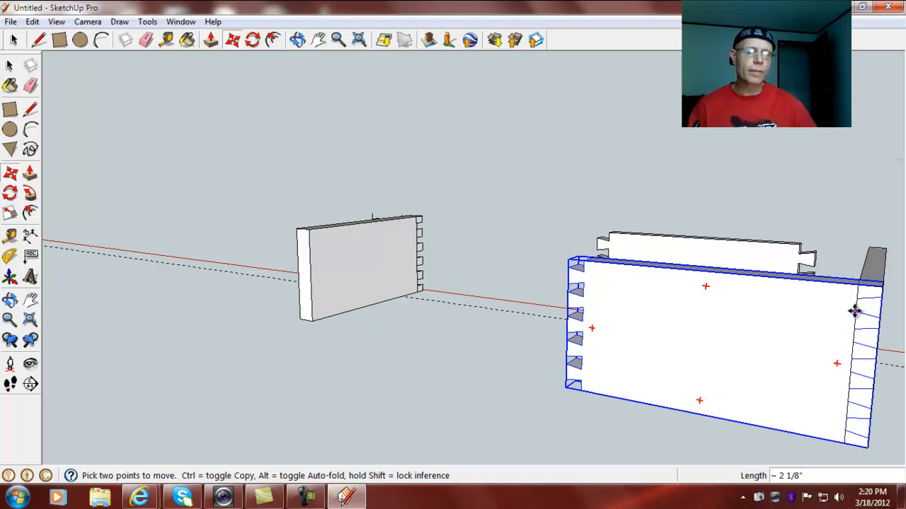
left_click(858, 283)
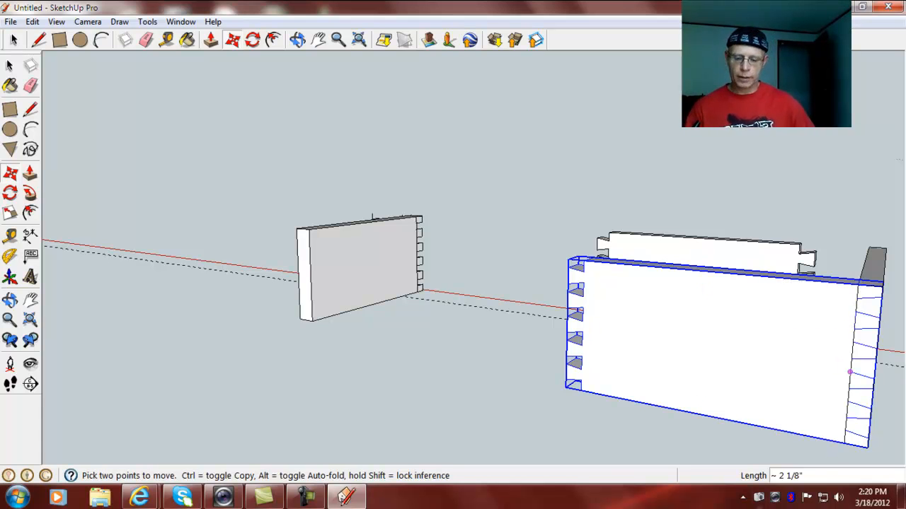
Intersect side2's faces with the model and move it about 3 1/2 inches back off the side board
right_click(776, 325)
mouse_move(813, 254)
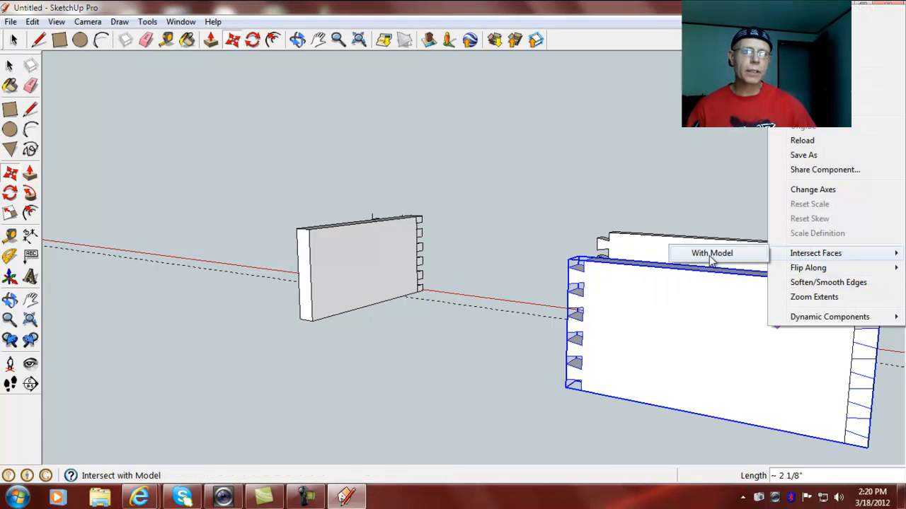
left_click(747, 254)
left_click(833, 300)
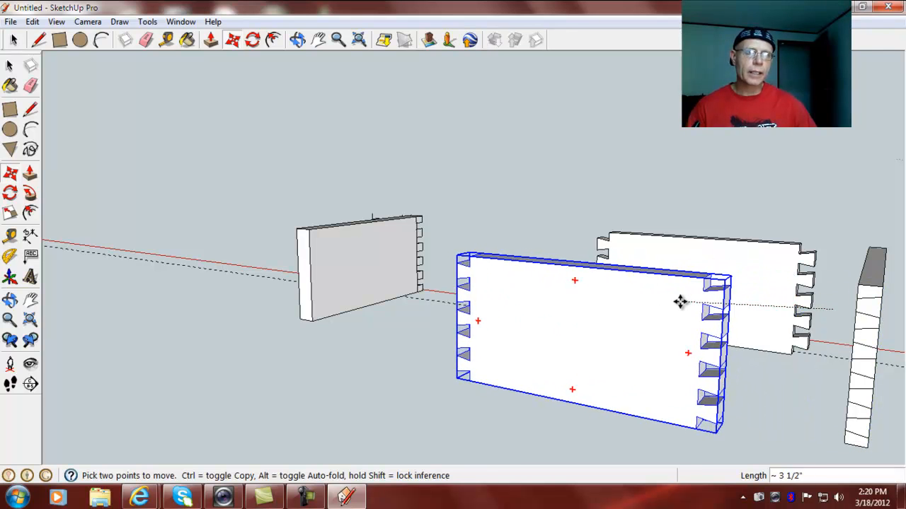
left_click(677, 301)
Push the upper four intersected tail sockets into the through-dovetailed side board's back end
middle_click_drag(880, 364, 783, 330)
scroll(785, 325, "up", 3)
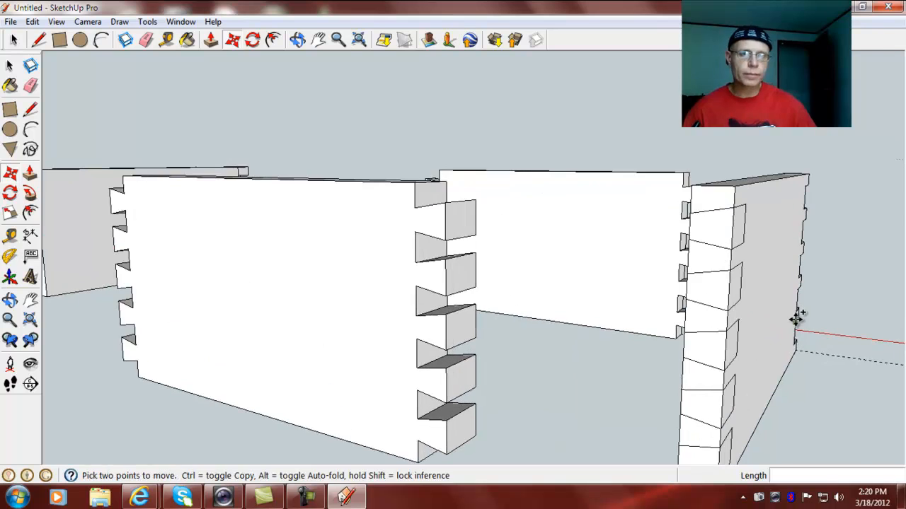
left_click(30, 174)
left_click(714, 236)
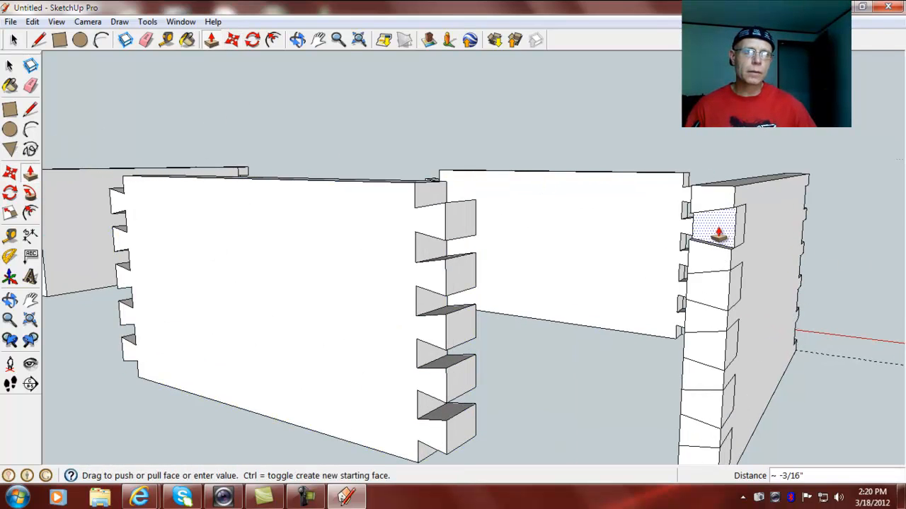
left_click(728, 226)
double_click(706, 291)
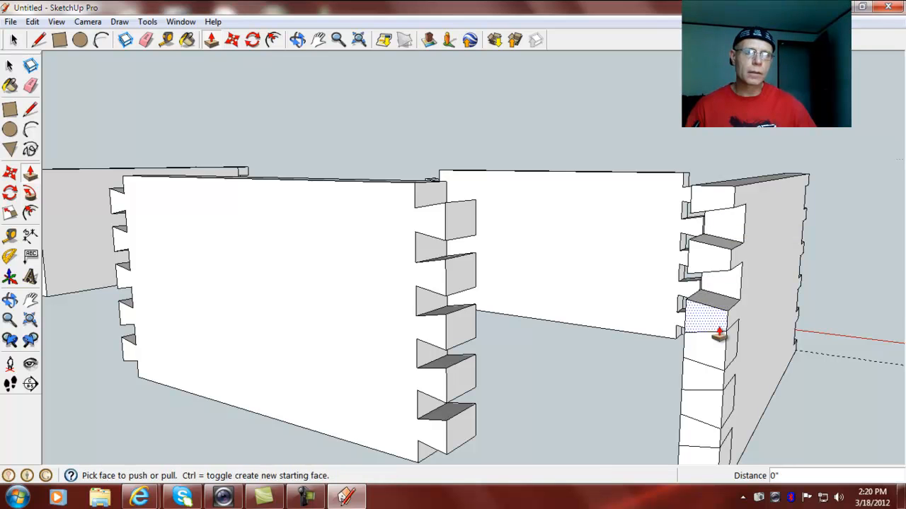
double_click(707, 344)
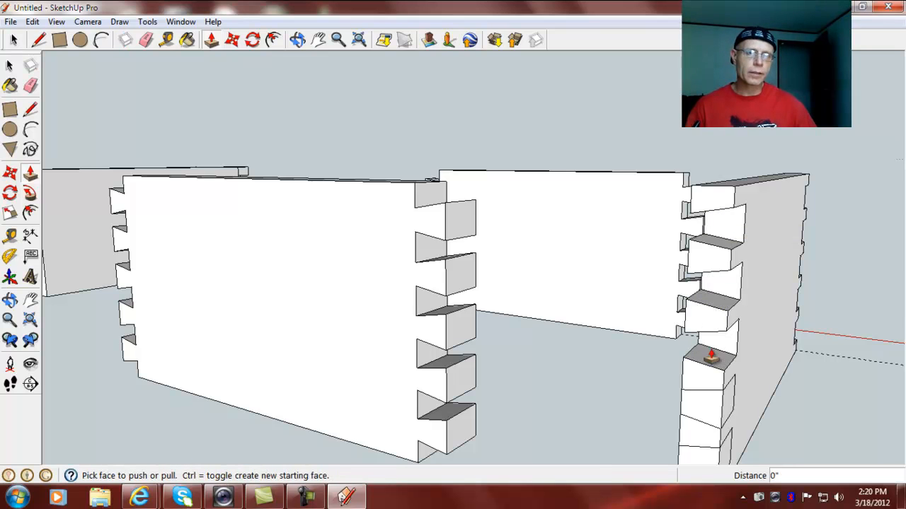
double_click(718, 414)
Push the lowest tail socket 3/4 inch into the same side board's back end
middle_click_drag(823, 328, 698, 344)
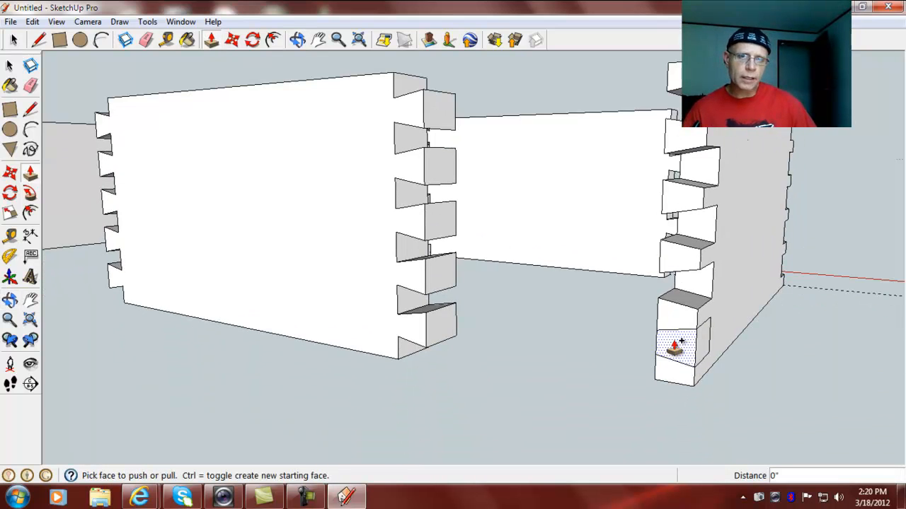
left_click(681, 347)
left_click(681, 347)
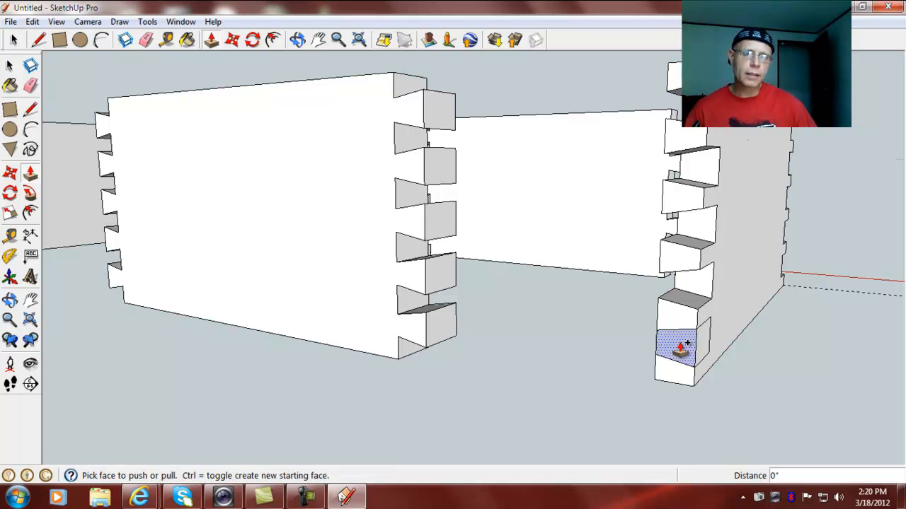
left_click(676, 345)
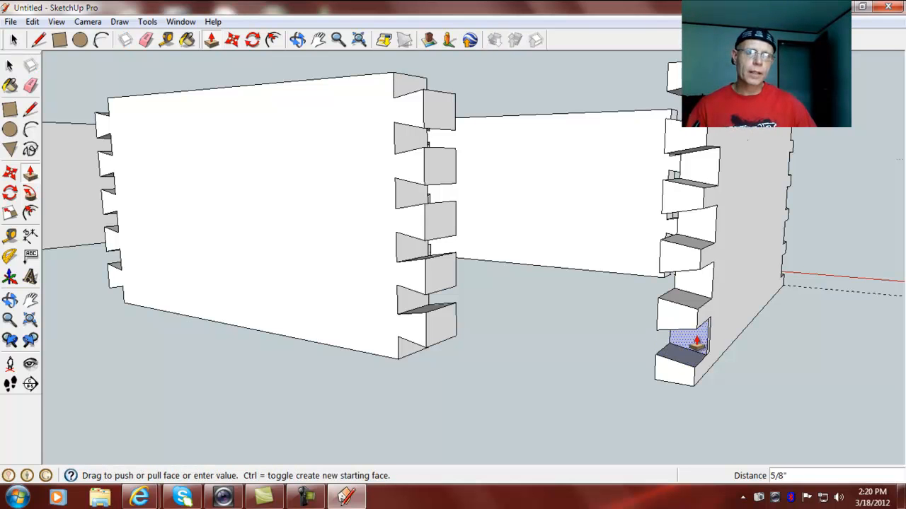
left_click(715, 338)
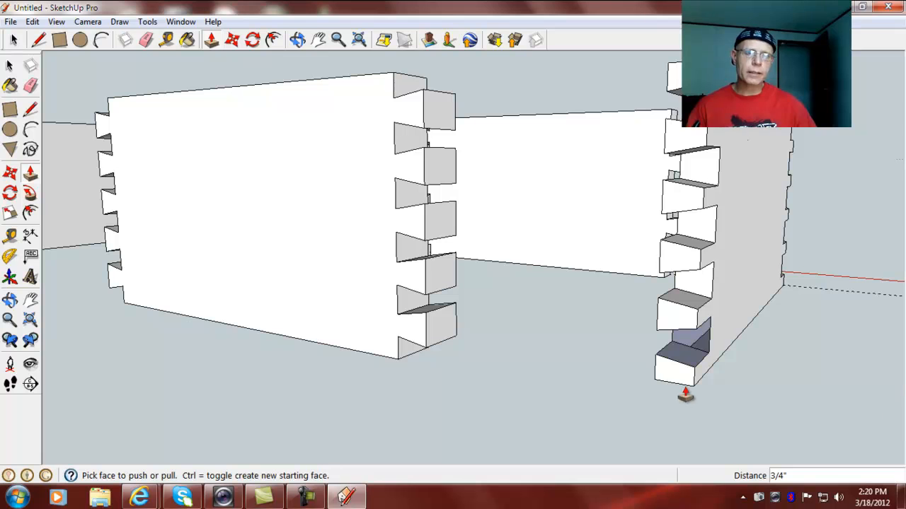
Undo the last two socket pushes and push the through-dovetailed side board's two lowest sockets in 3/4 inch again
key("ctrl+z")
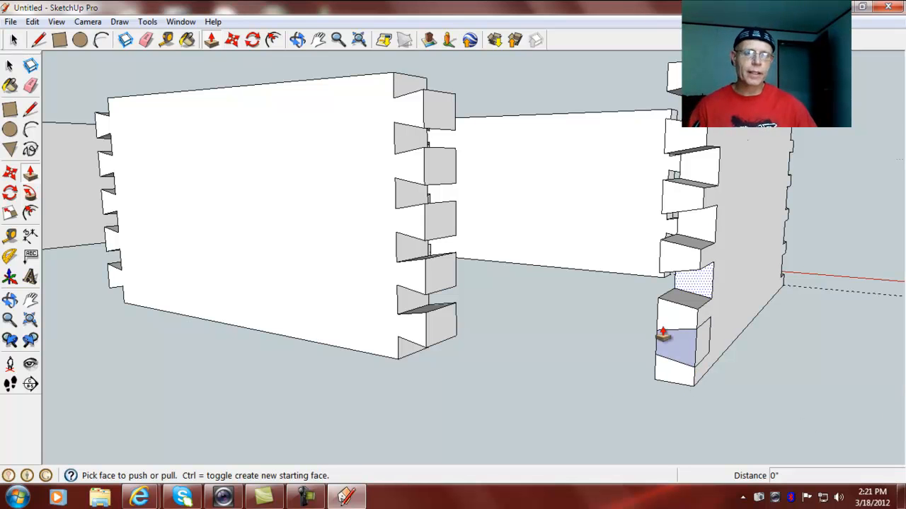
key("ctrl+z")
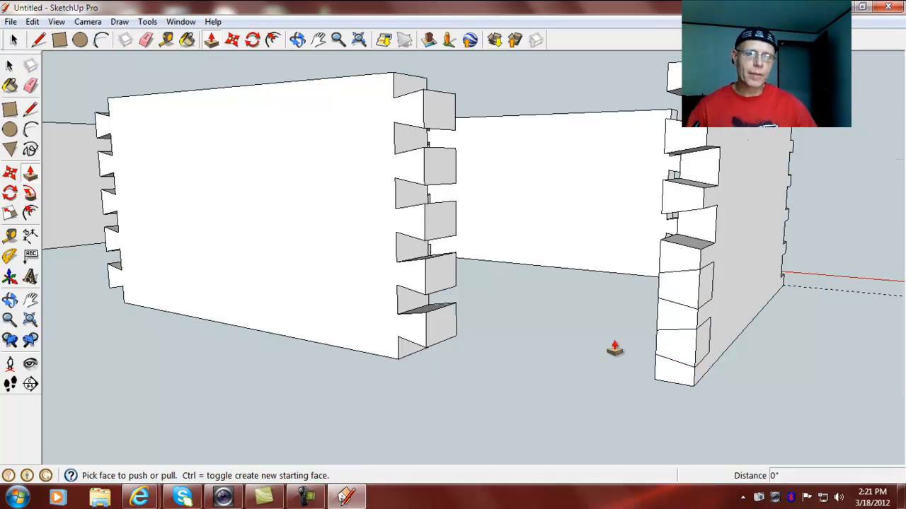
left_click(676, 290)
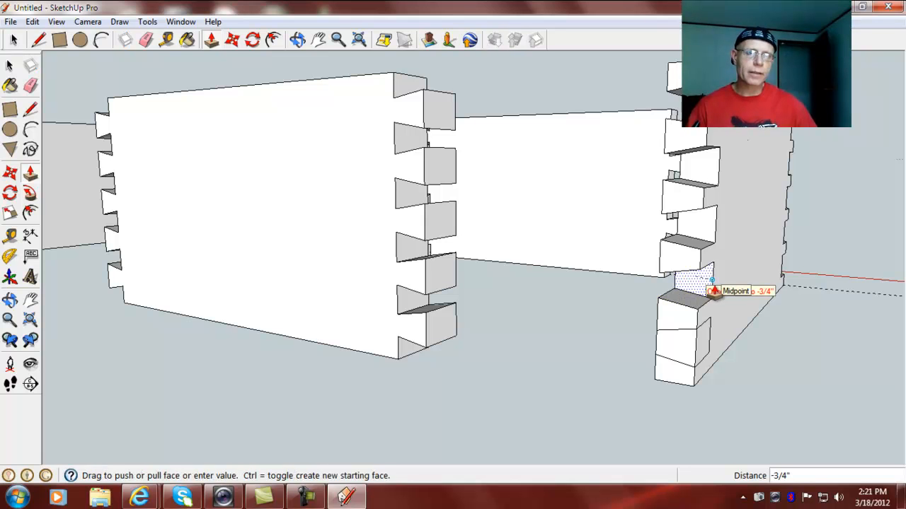
left_click(713, 290)
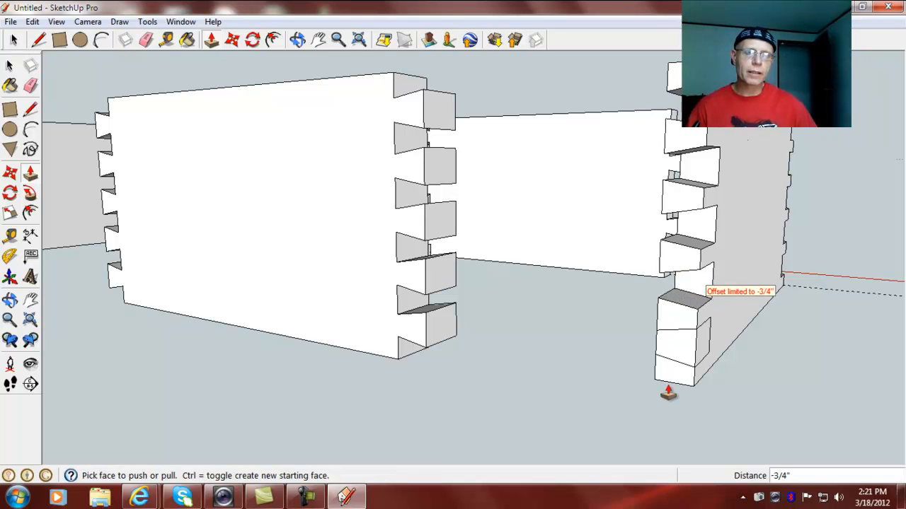
double_click(675, 347)
Move side2 about 10 21/64 inches onto the half-blind side board, aligning its shoulder corner with that board's inner corner
middle_click_drag(465, 438, 601, 444)
scroll(610, 433, "down", 5)
middle_click_drag(202, 369, 283, 347)
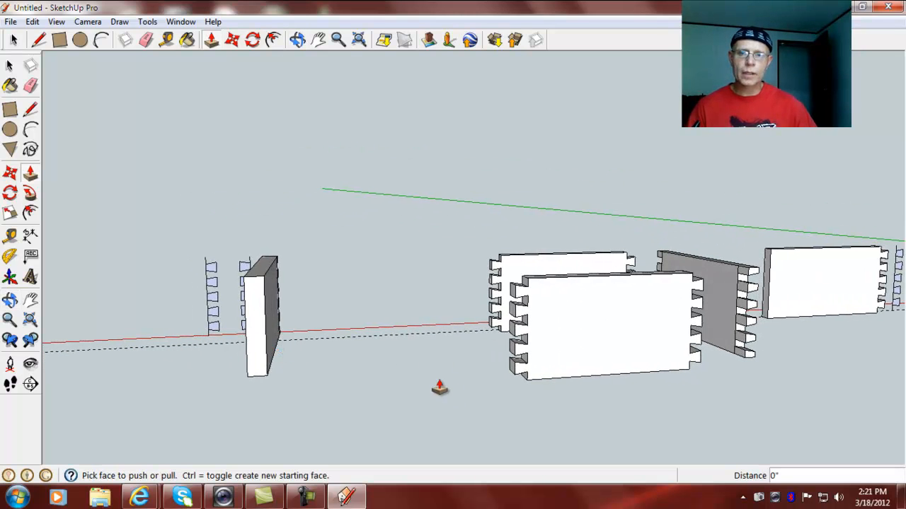
scroll(438, 388, "up", 2)
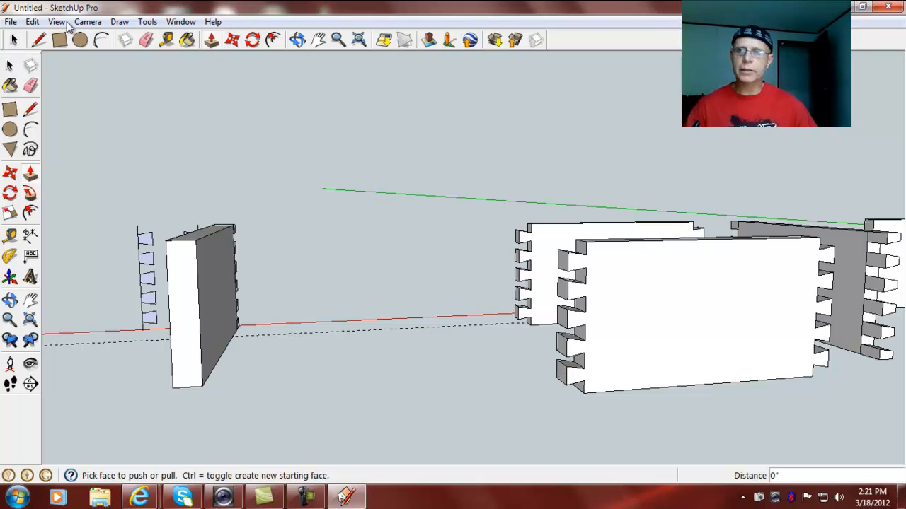
left_click(9, 66)
left_click(657, 313)
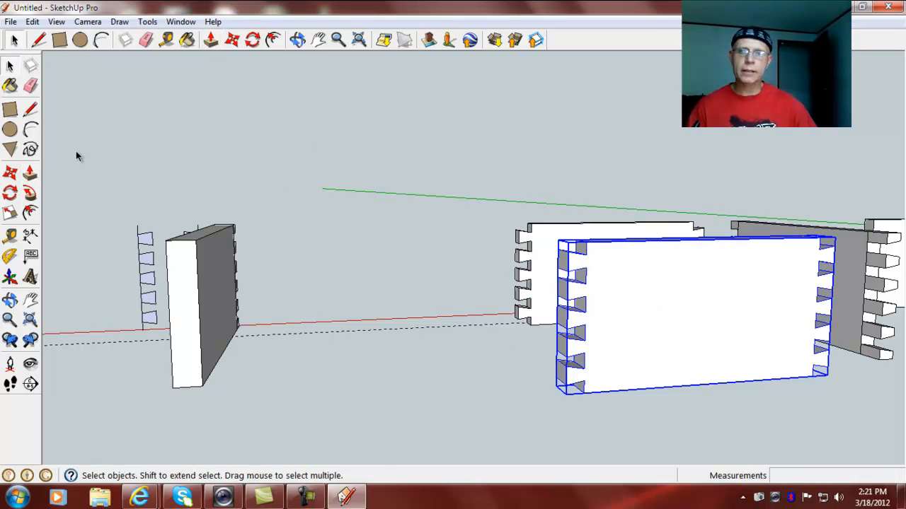
left_click(10, 172)
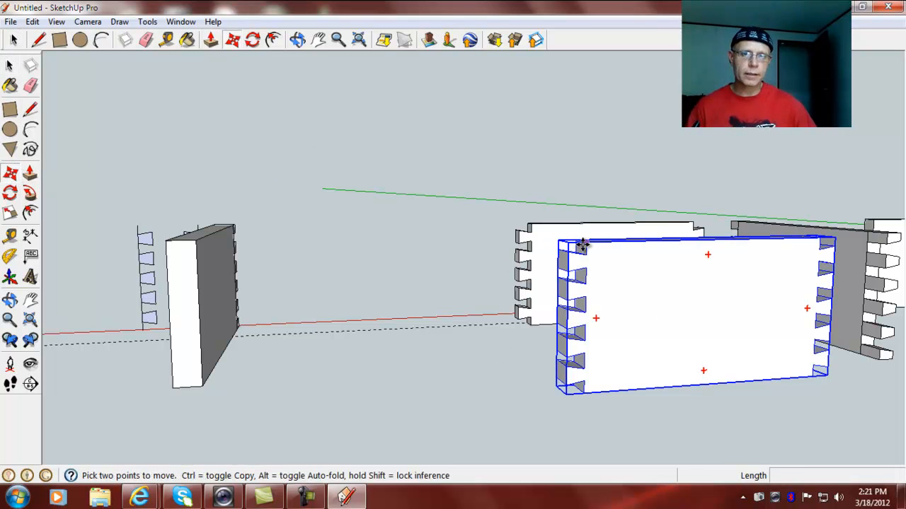
left_click(588, 244)
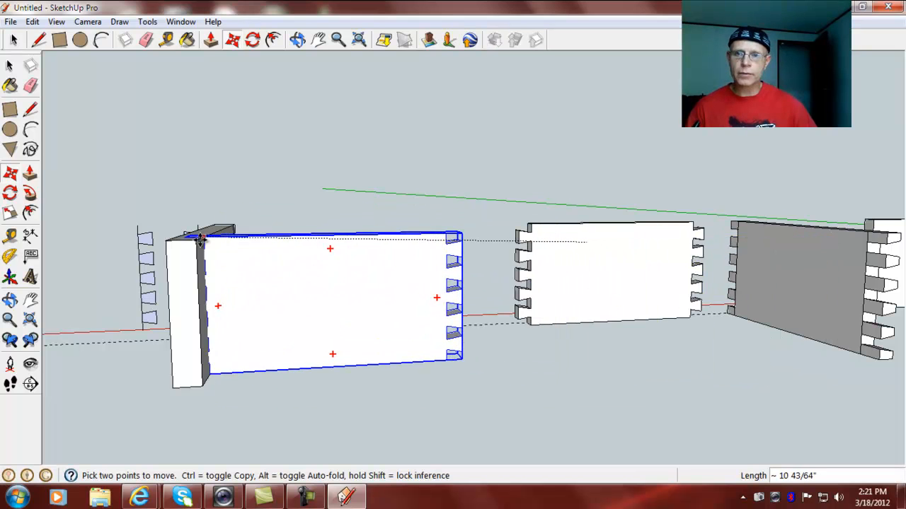
left_click(195, 244)
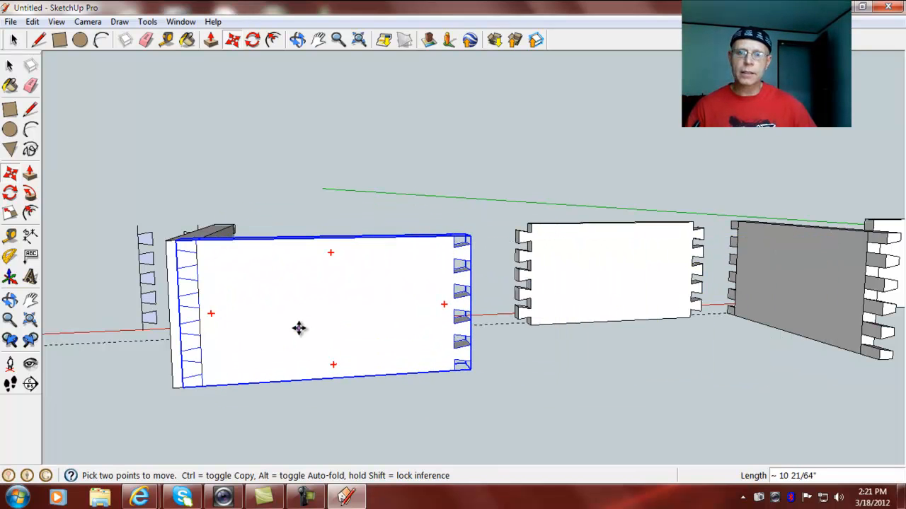
Intersect side2's faces with the model and move it about 11 1/32 inches back off the half-blind side board
right_click(299, 327)
mouse_move(342, 269)
mouse_move(343, 253)
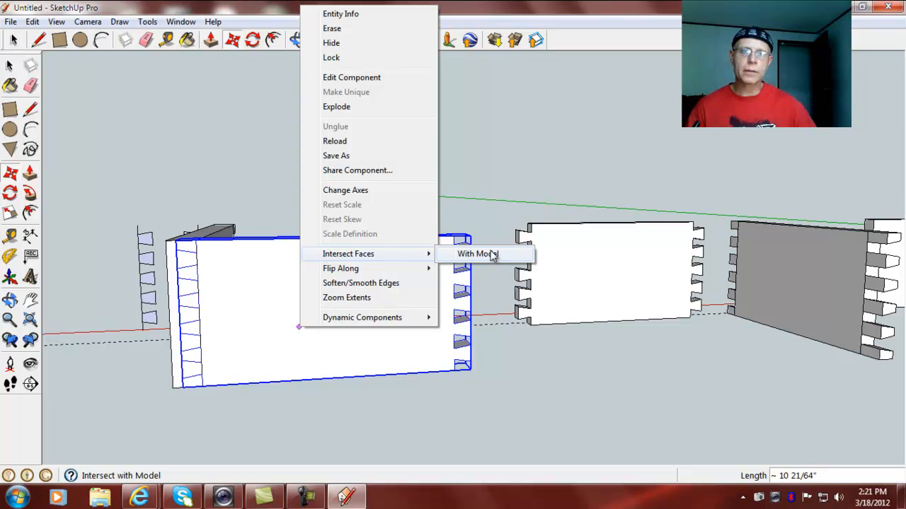
left_click(515, 253)
key("q")
key("m")
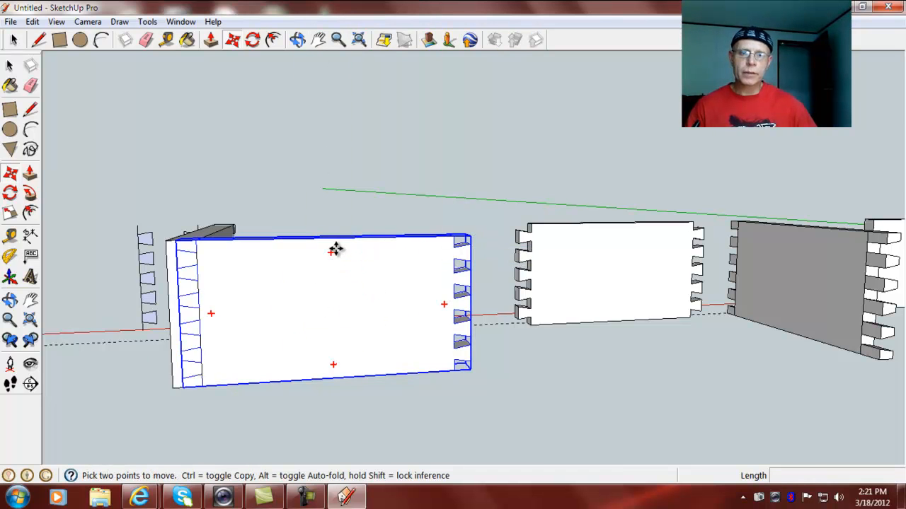
left_click(333, 247)
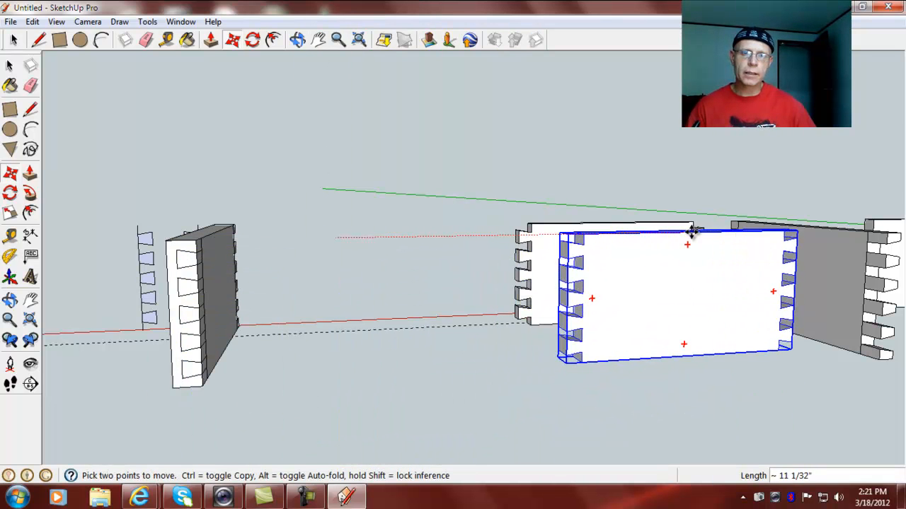
left_click(688, 232)
Push the upper three intersected tail sockets 3/4 inch into the half-blind side board's end
scroll(109, 194, "up", 3)
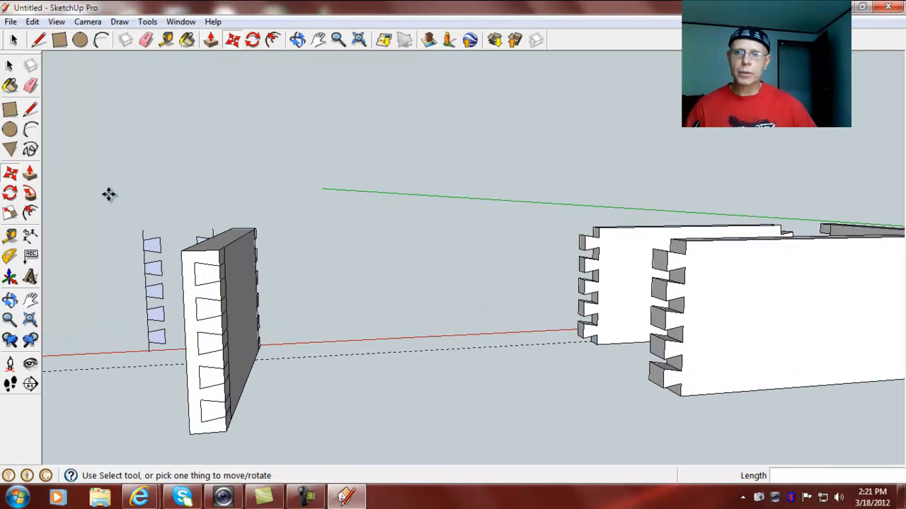
left_click(29, 173)
left_click(226, 290)
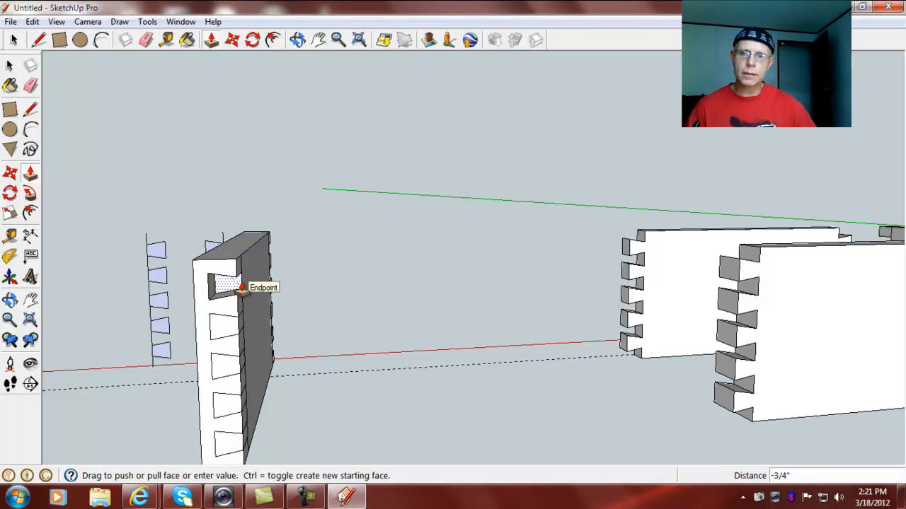
scroll(239, 289, "up", 3)
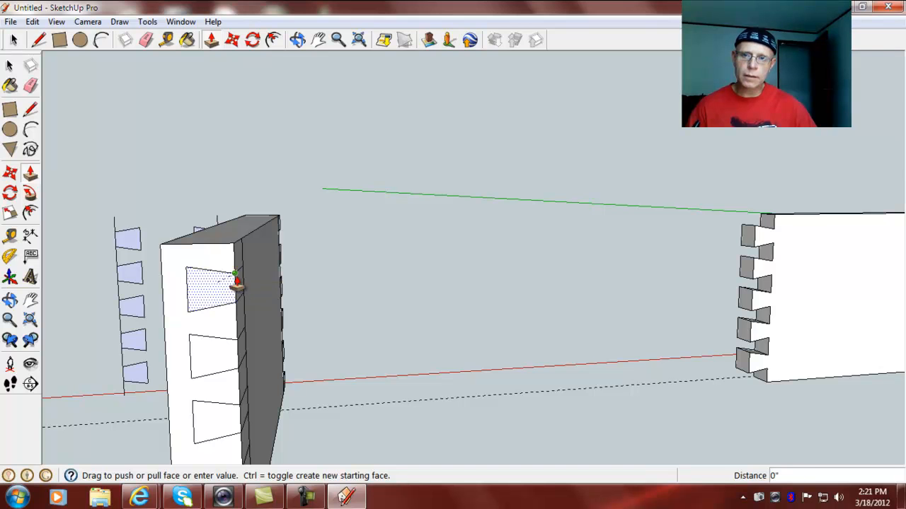
left_click(246, 276)
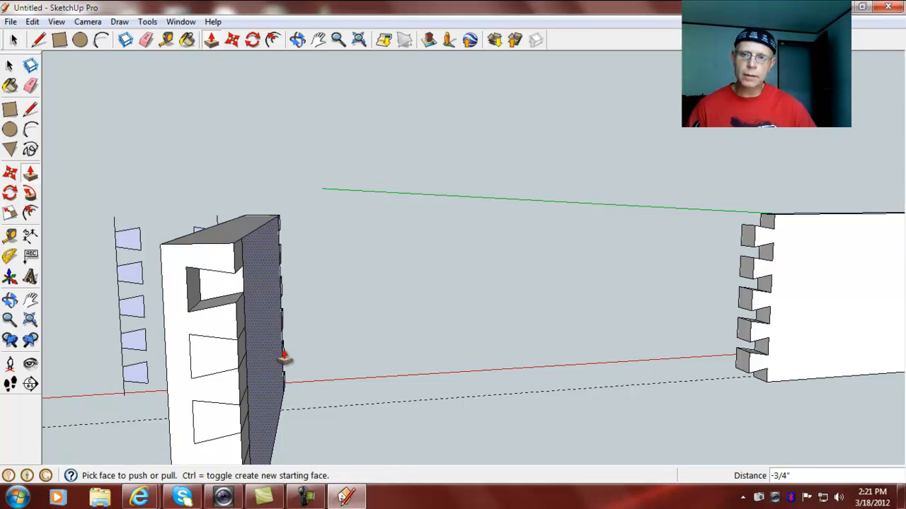
left_click(212, 359)
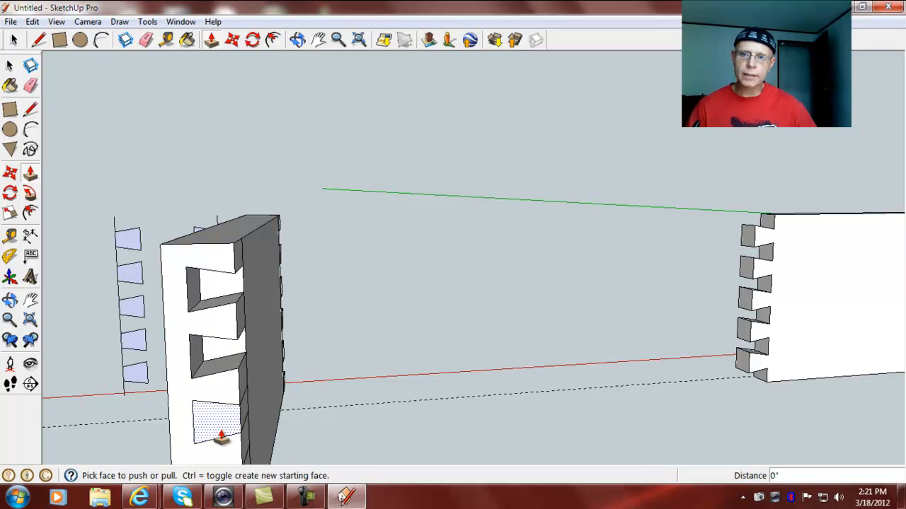
double_click(220, 423)
Try to push in the half-blind side board's fourth socket from the top, and undo the last two socket pushes
scroll(301, 368, "down", 3)
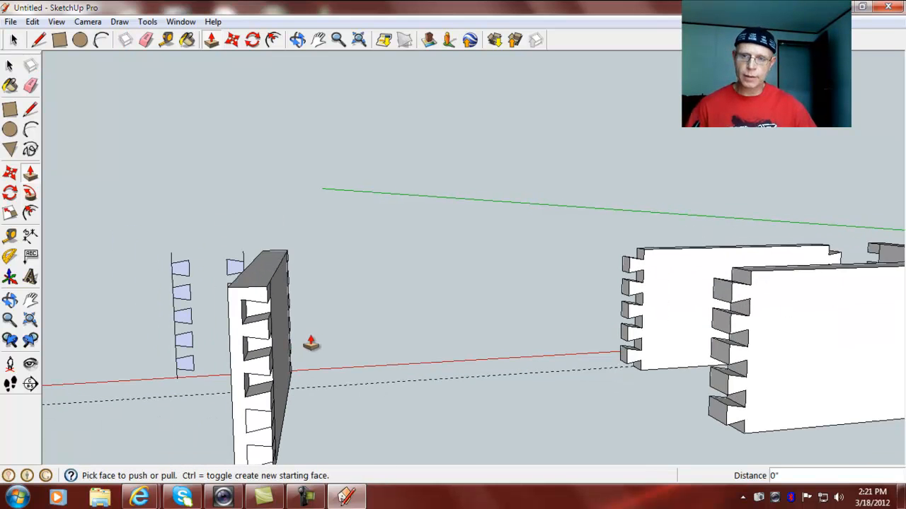
middle_click_drag(307, 422, 285, 353)
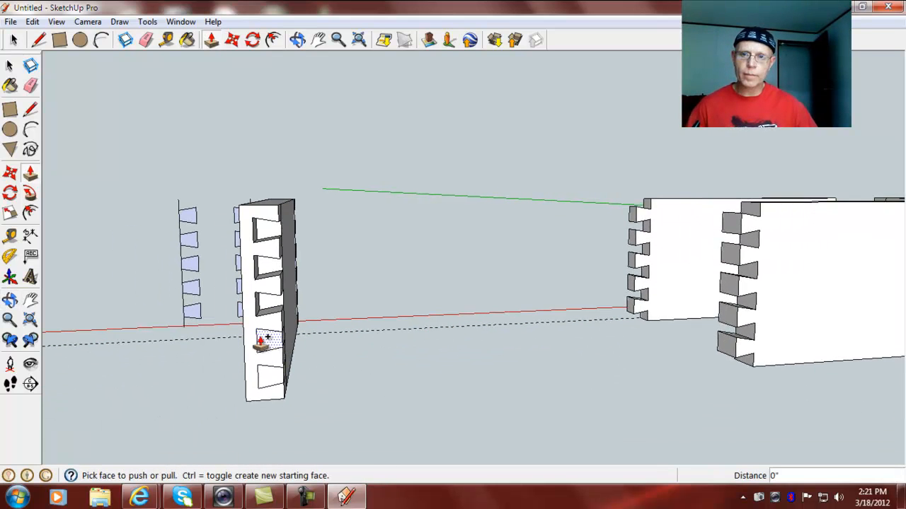
double_click(265, 342)
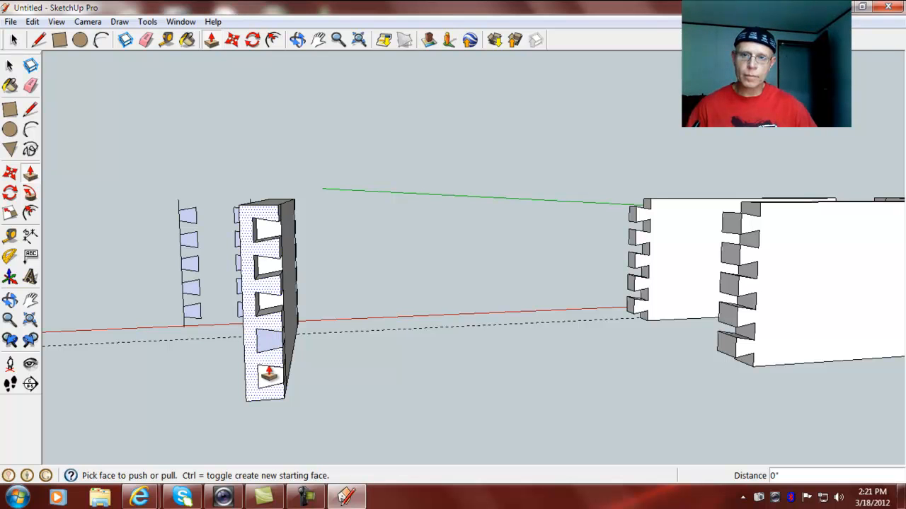
key("ctrl+z")
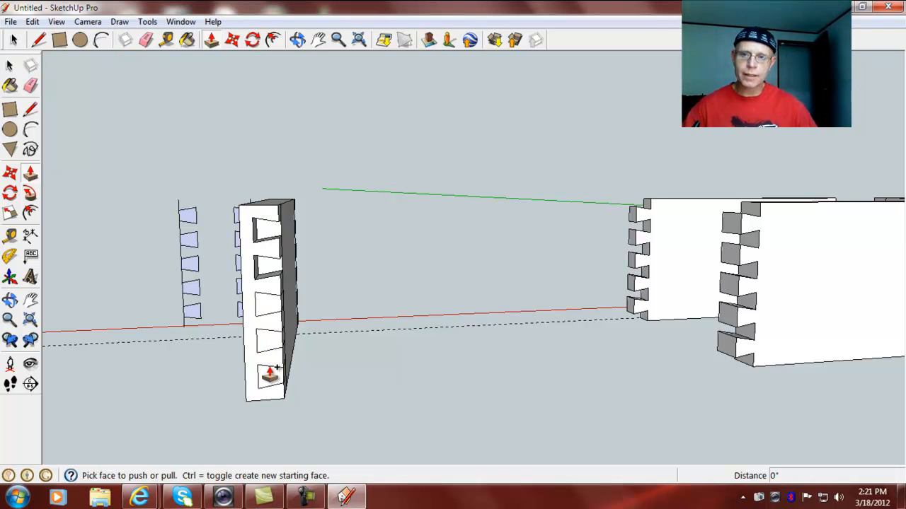
Push the lower three tail sockets 3/4 inch into the half-blind side board's end
middle_click_drag(333, 333, 285, 329)
left_click(230, 300)
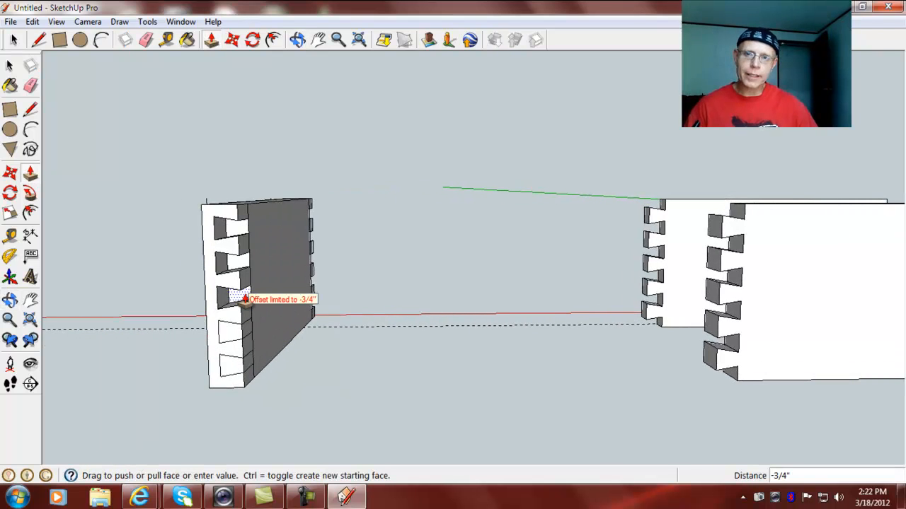
left_click(250, 302)
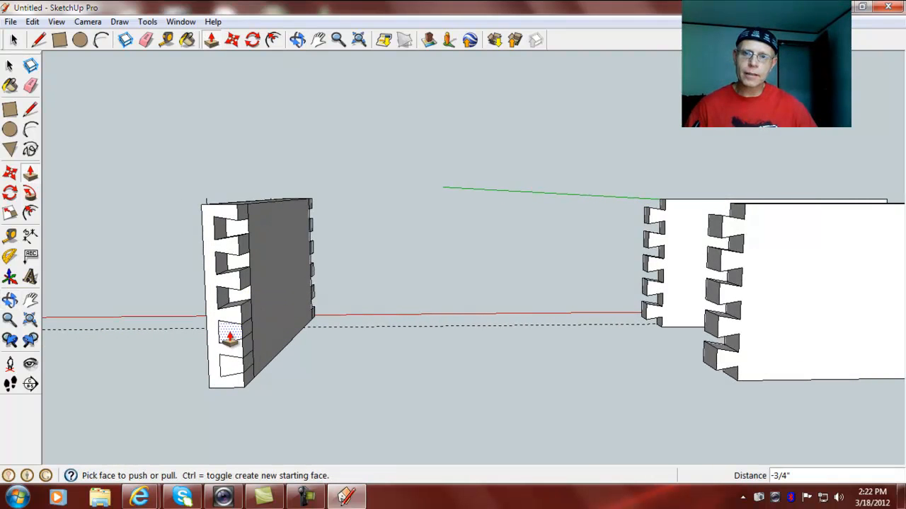
double_click(230, 337)
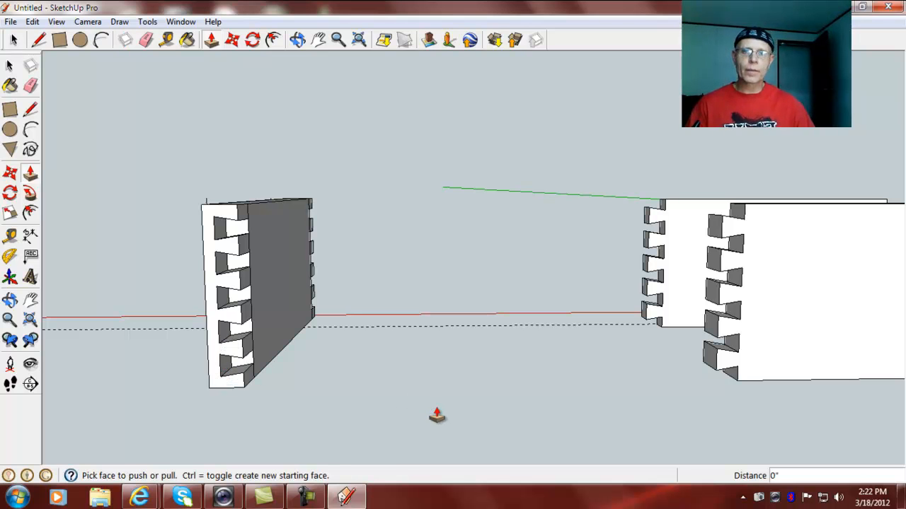
Make the entire through-dovetailed side board a component named side3
scroll(436, 416, "down", 5)
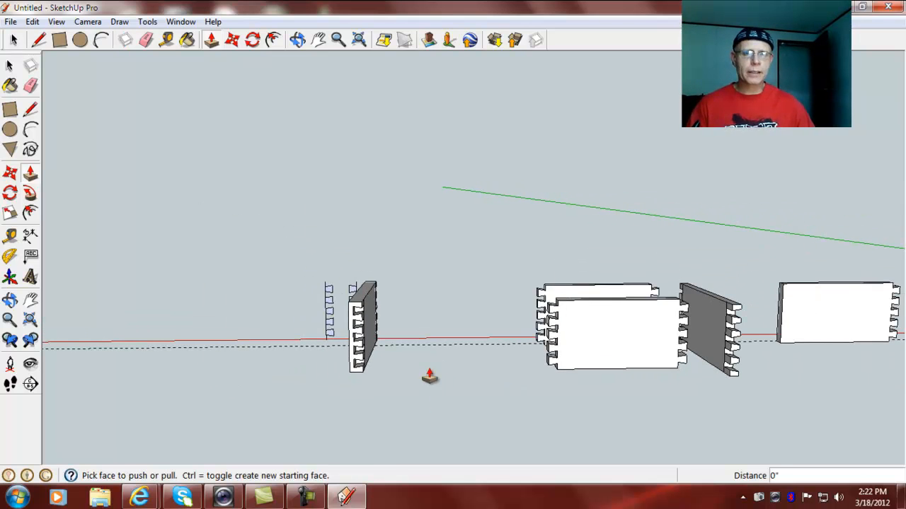
mouse_move(260, 403)
middle_mouse_down()
mouse_move(701, 432)
mouse_move(533, 465)
mouse_move(343, 455)
mouse_move(279, 396)
mouse_move(184, 392)
mouse_move(205, 393)
middle_mouse_up()
scroll(700, 418, "up", 3)
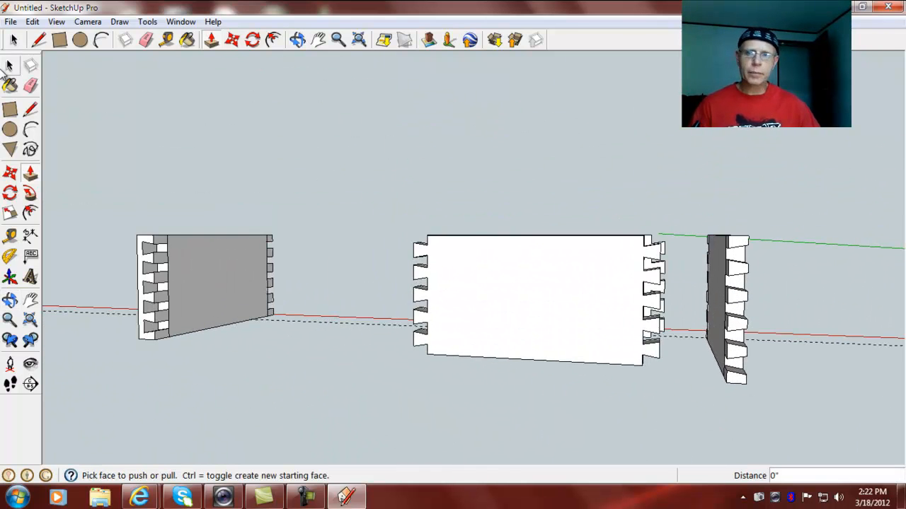
left_click(8, 66)
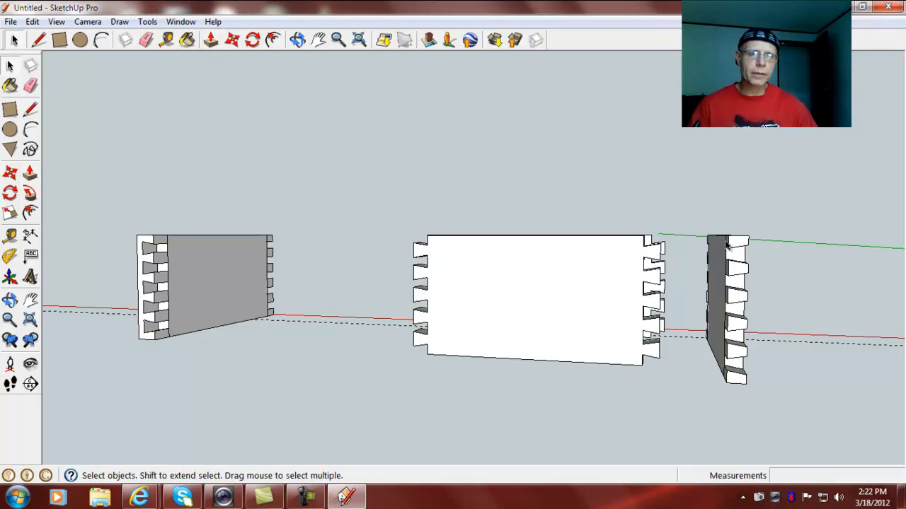
left_click_drag(673, 195, 757, 425)
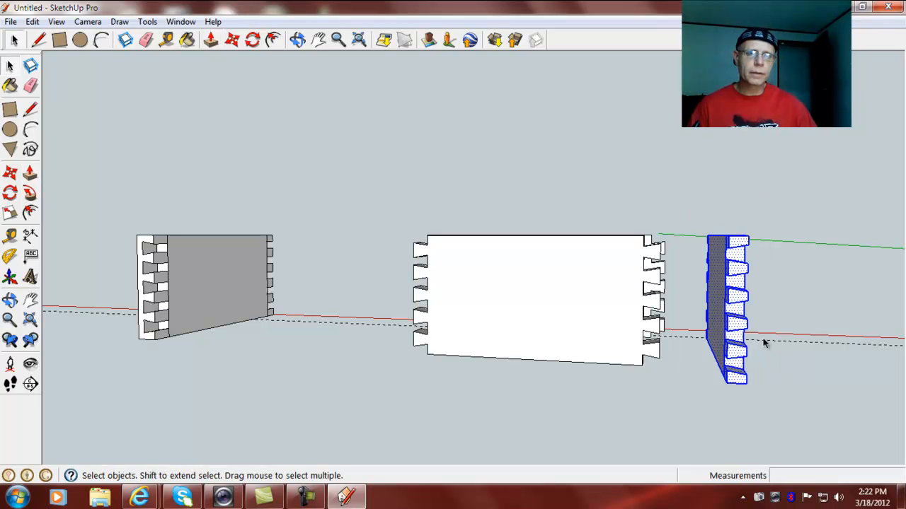
right_click(732, 312)
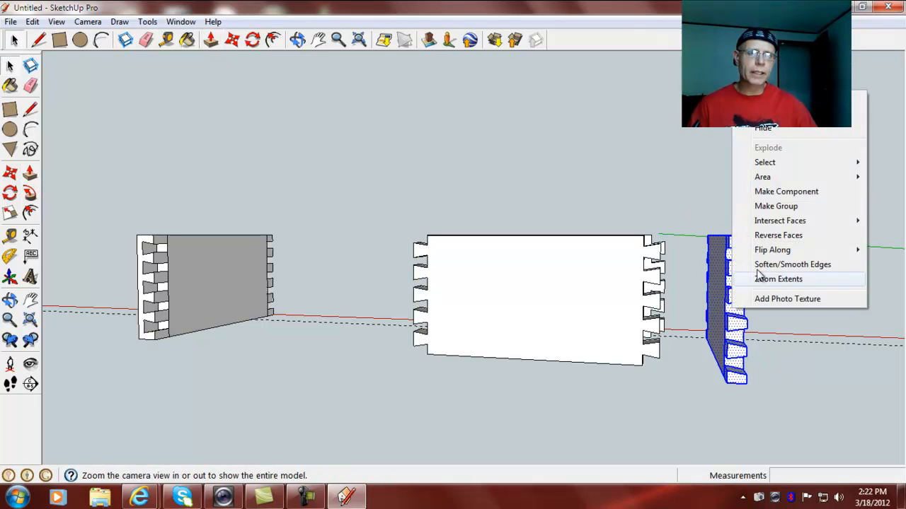
left_click(776, 192)
type("side3")
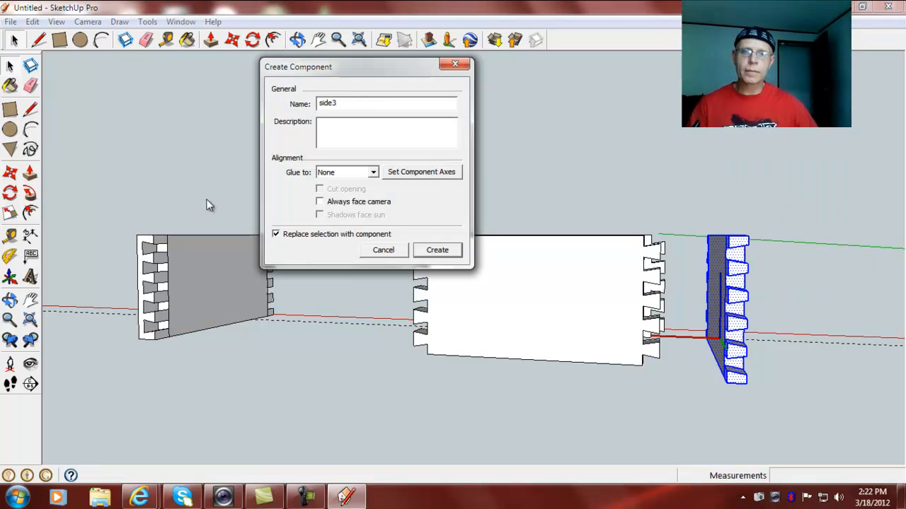
left_click(438, 251)
Make the entire half-blind side board a component named side4
scroll(191, 370, "down", 3)
middle_click_drag(192, 370, 319, 383)
left_click_drag(148, 259, 240, 430)
right_click(198, 371)
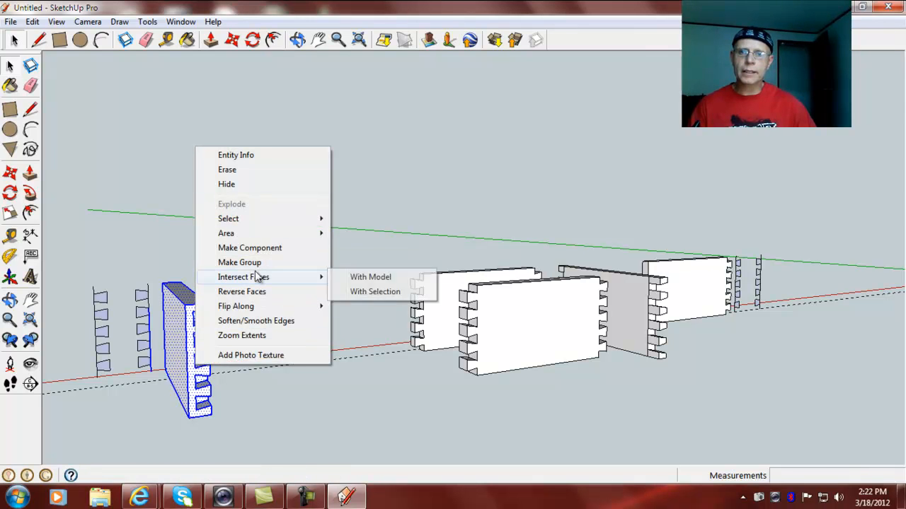
left_click(249, 248)
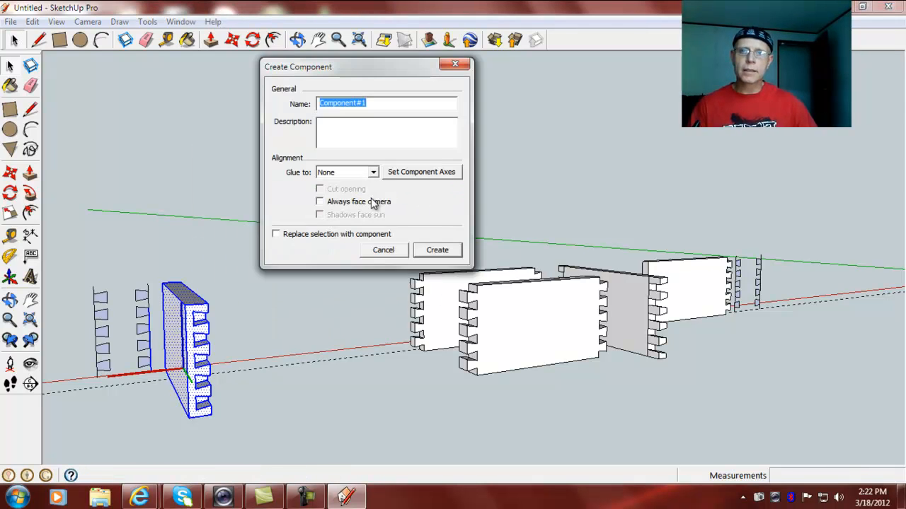
type("side4")
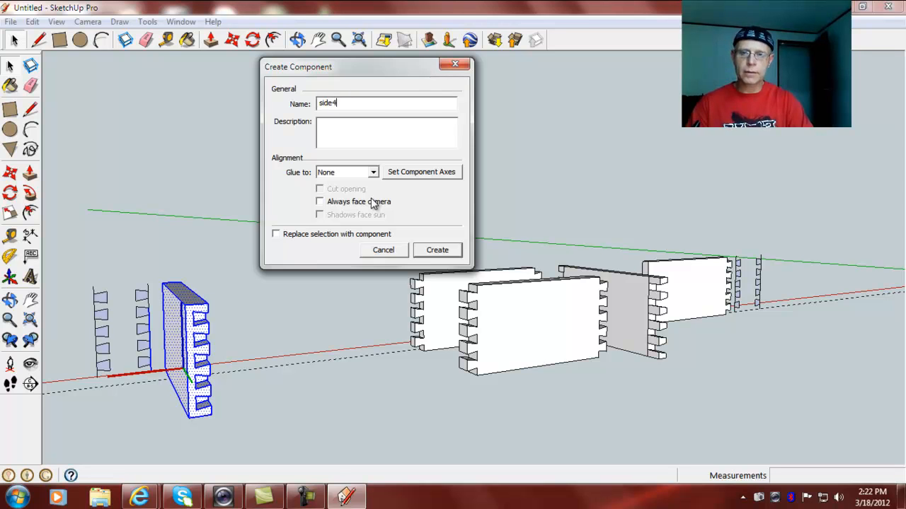
left_click(451, 253)
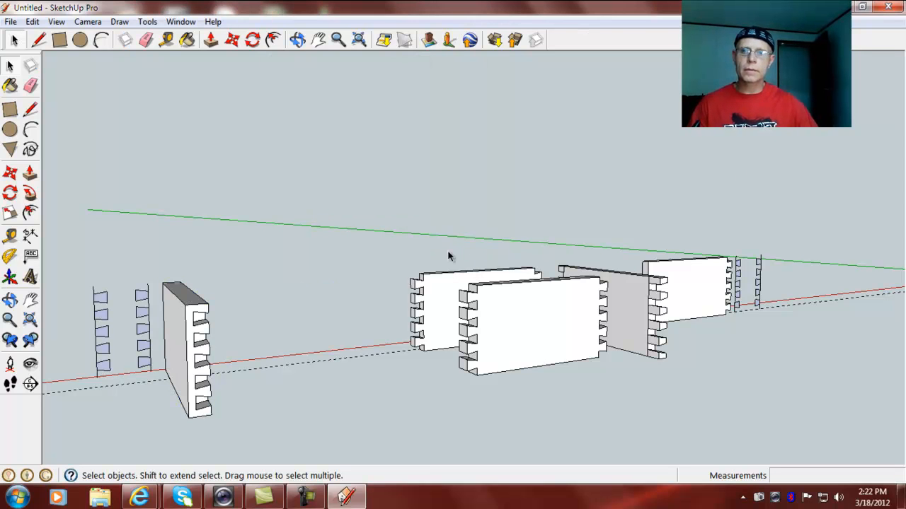
Move the front dovetailed board so its end tails seat in the through-dovetailed side board's sockets
scroll(362, 382, "down", 3)
mouse_move(186, 388)
middle_mouse_down()
mouse_move(639, 392)
mouse_move(788, 375)
middle_mouse_up()
scroll(344, 376, "up", 2)
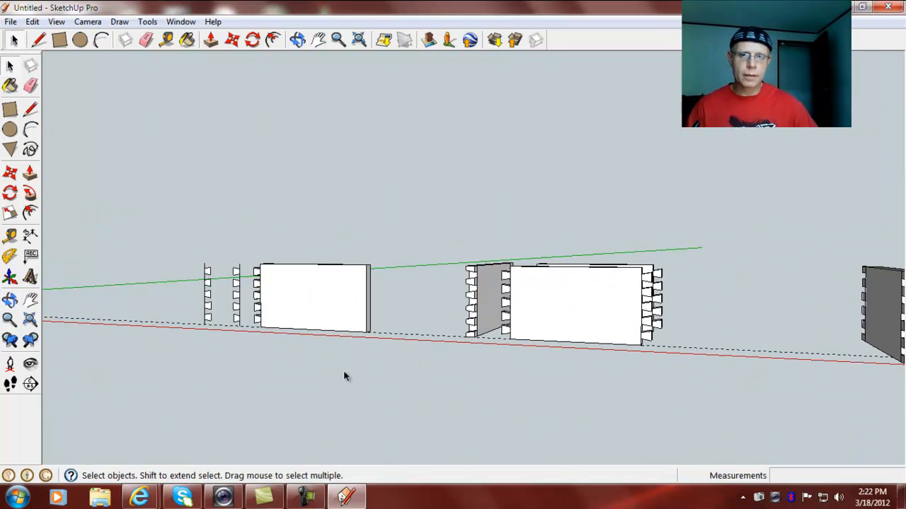
scroll(577, 373, "up", 4)
scroll(636, 297, "up", 4)
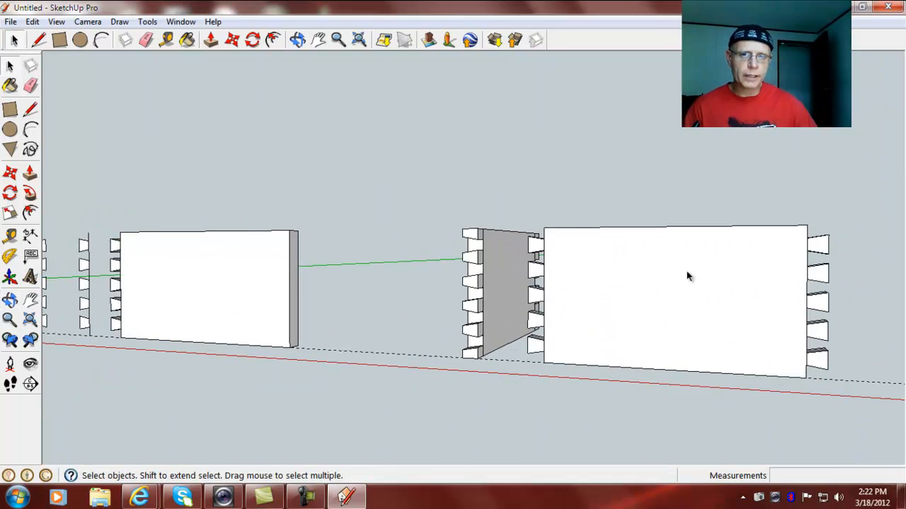
mouse_move(378, 365)
middle_mouse_down()
mouse_move(441, 390)
mouse_move(458, 422)
middle_mouse_up()
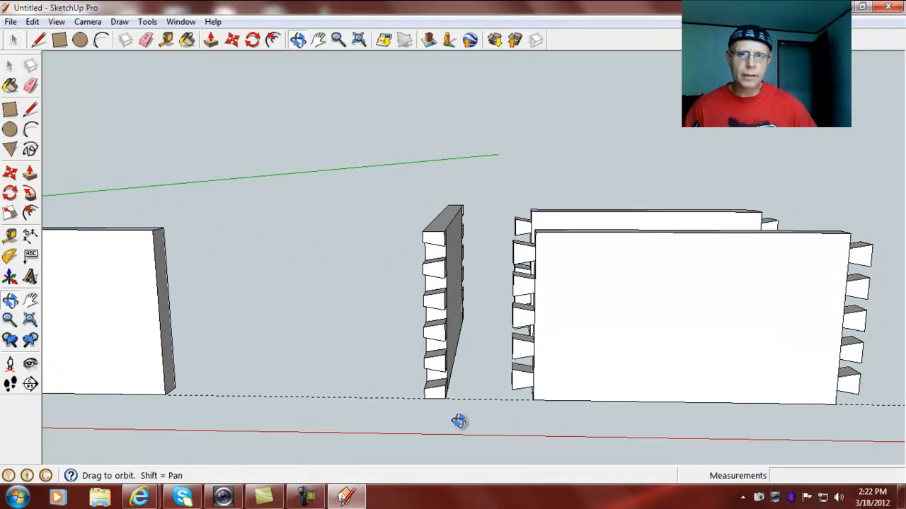
left_click(9, 175)
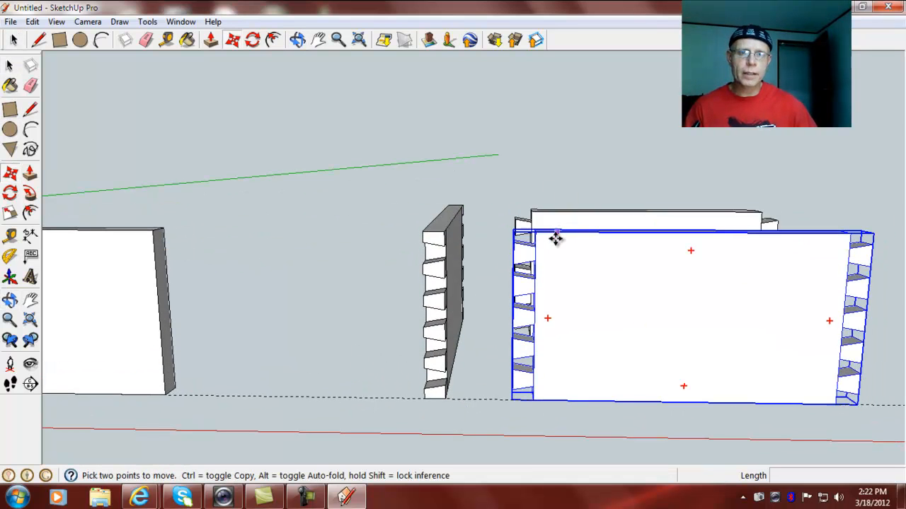
left_click_drag(532, 236, 442, 232)
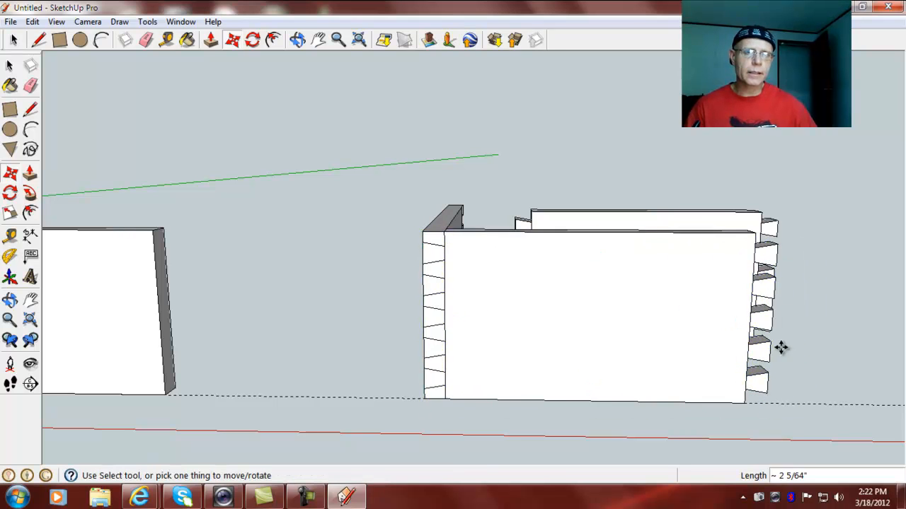
scroll(764, 261, "down", 5)
middle_click_drag(704, 286, 415, 287, "shift")
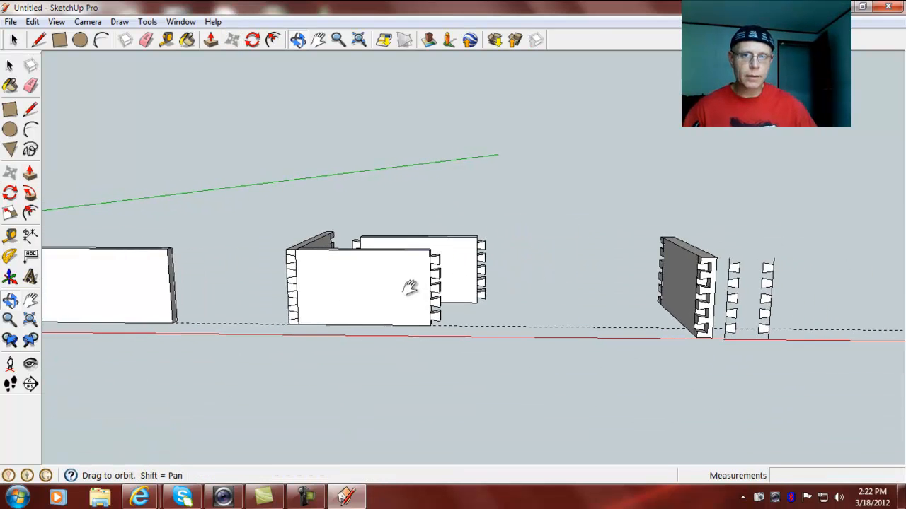
key("m")
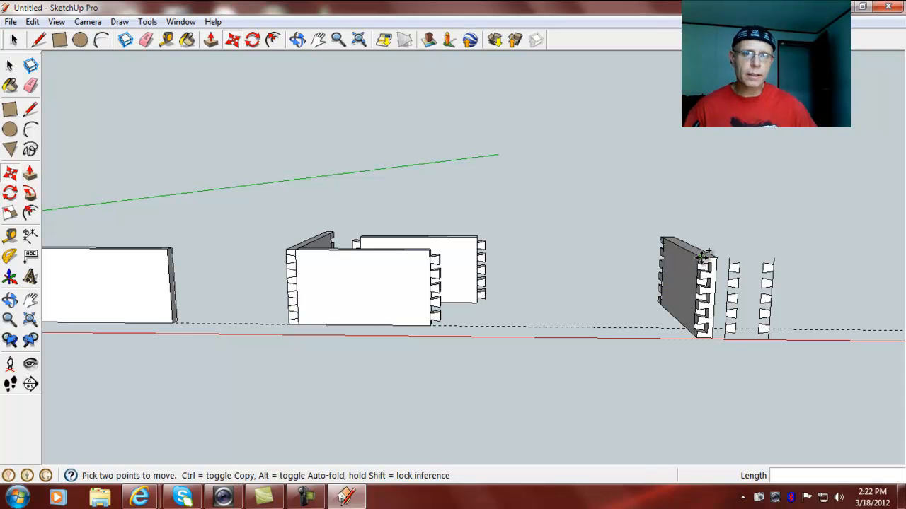
left_click(703, 256)
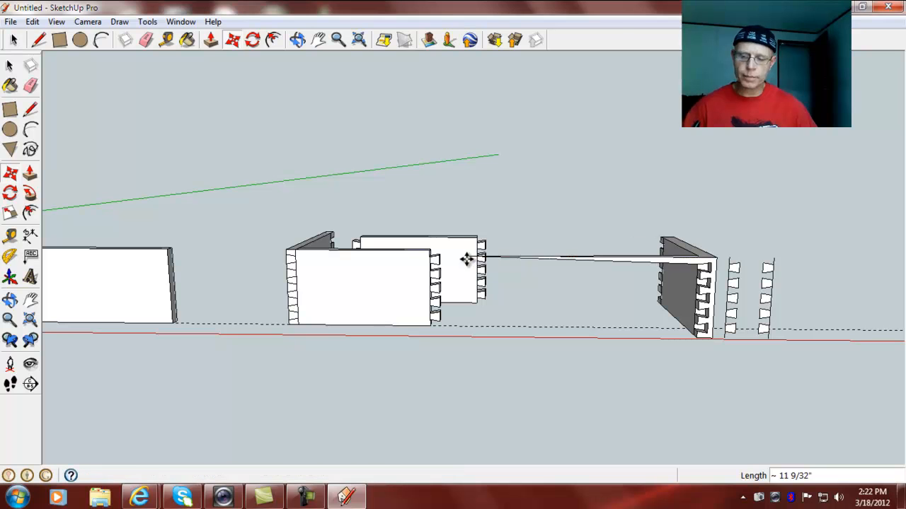
key("Escape")
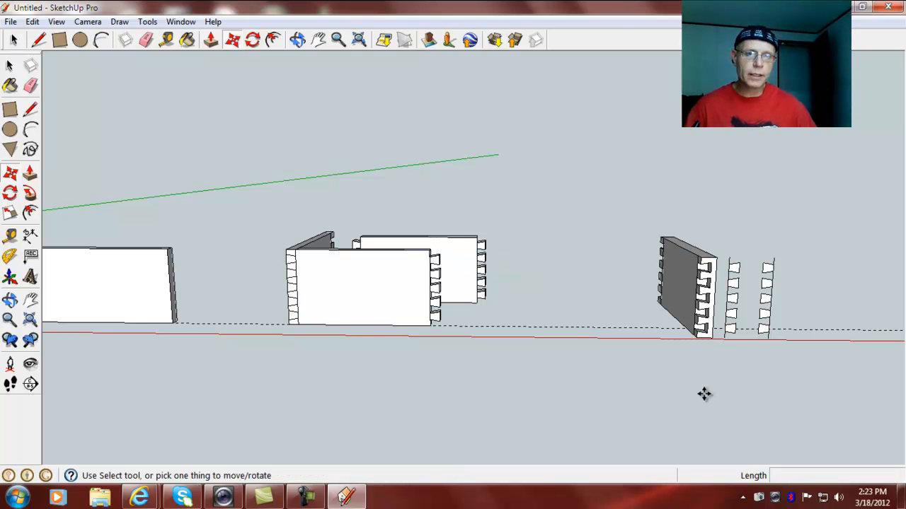
Make the entire half-blind side board a component named side4, replacing the existing definition of that name
scroll(704, 386, "up", 1)
scroll(704, 379, "up", 1)
middle_click_drag(736, 365, 665, 232)
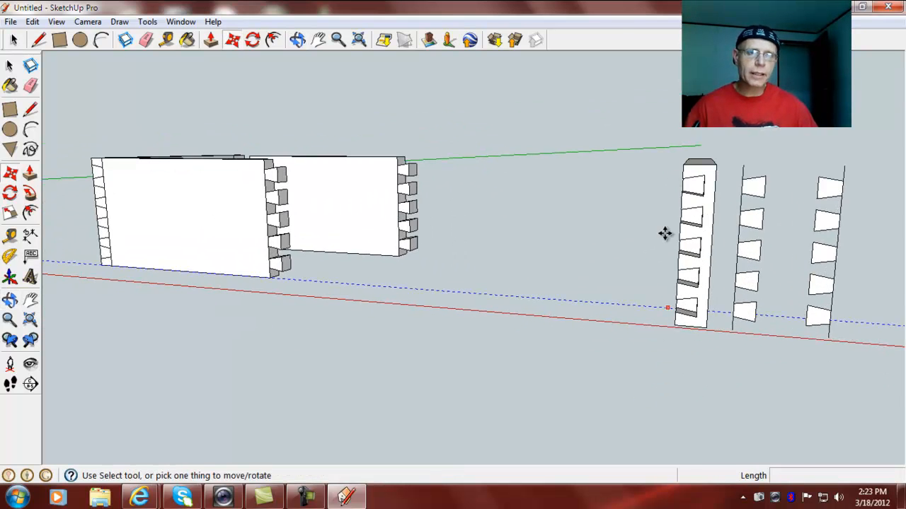
left_click(12, 66)
left_click_drag(644, 139, 721, 290)
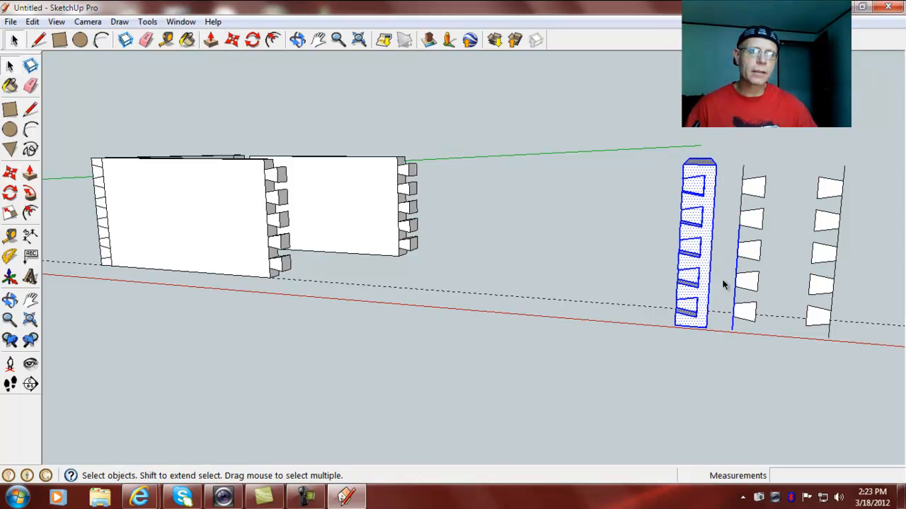
left_click(747, 376)
left_click_drag(662, 122, 722, 380)
right_click(695, 267)
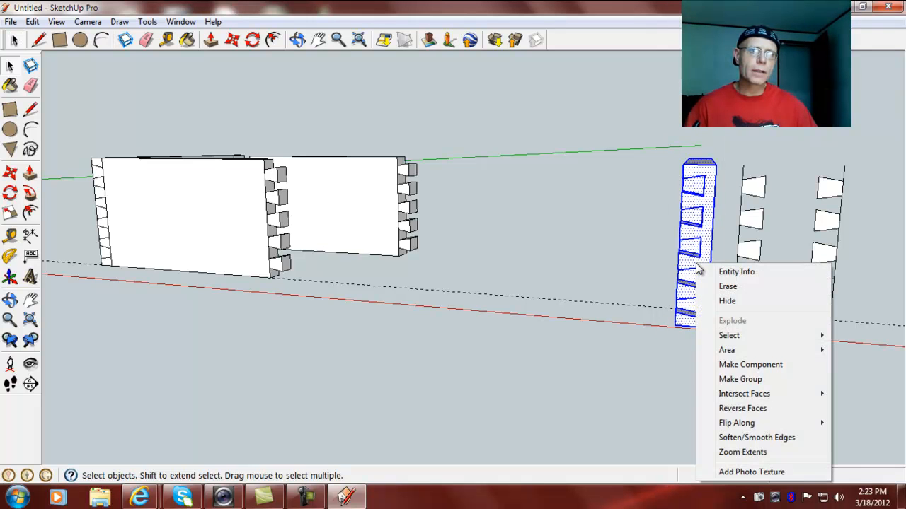
left_click(743, 364)
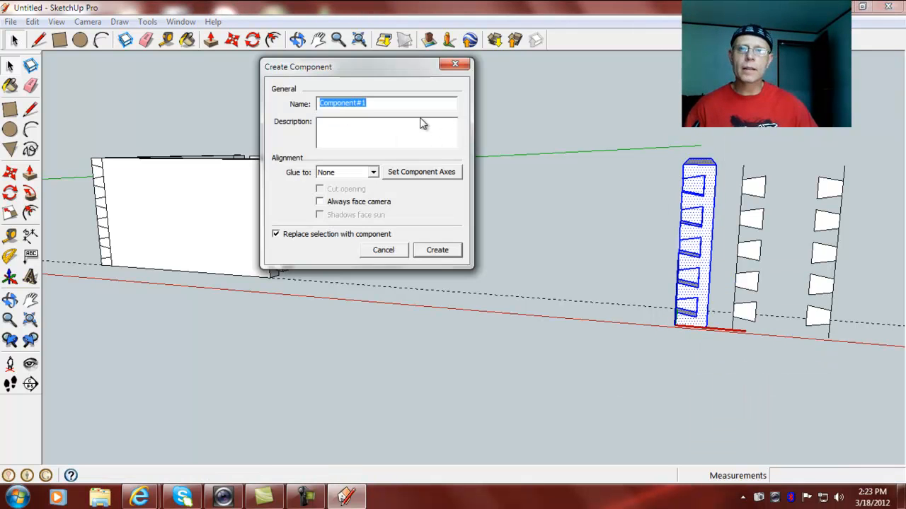
type("side4")
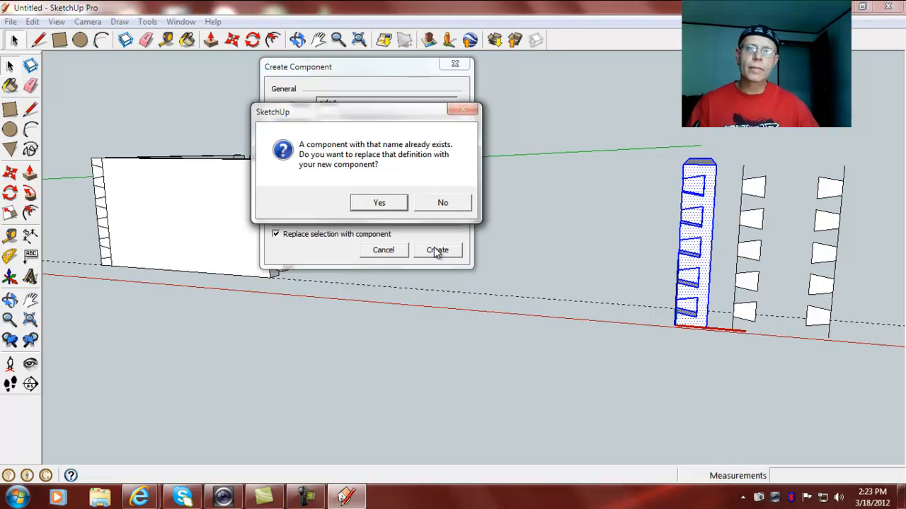
left_click(381, 203)
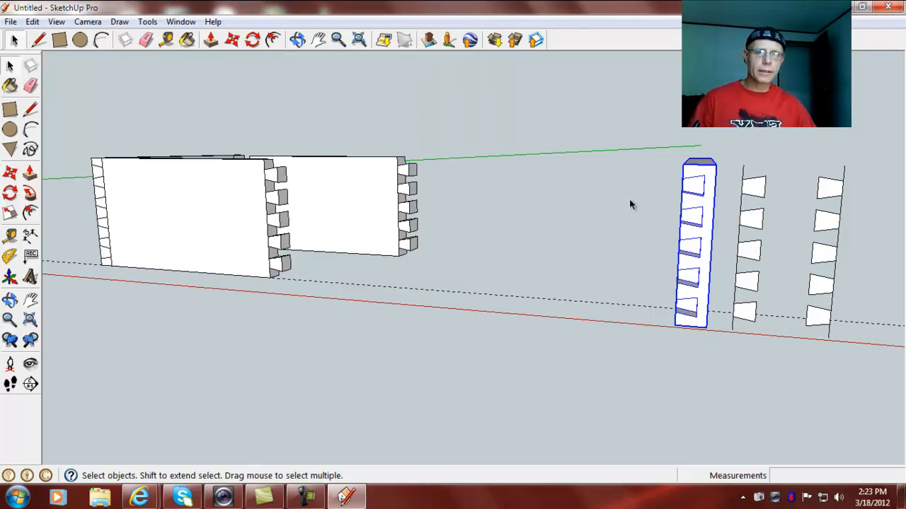
left_click(528, 167)
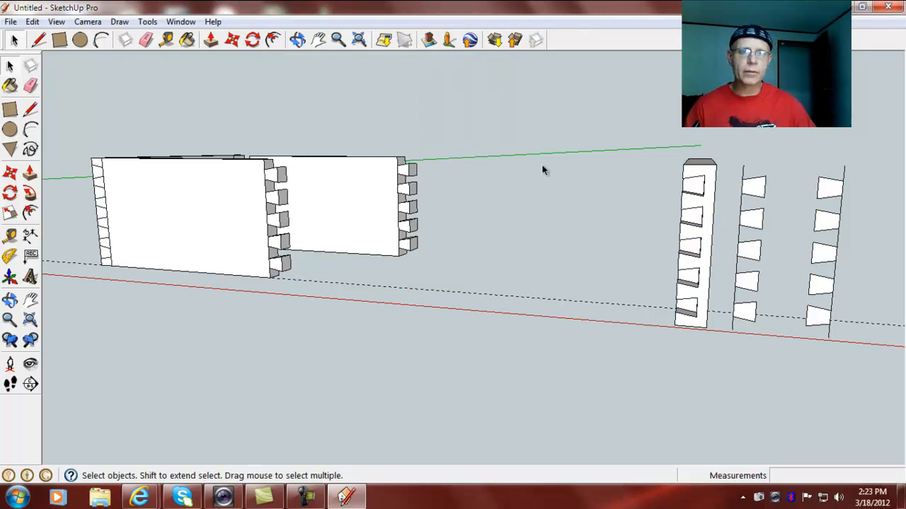
Move the half-blind side board by its upper corner onto the tails at the front board's free end
left_click(10, 172)
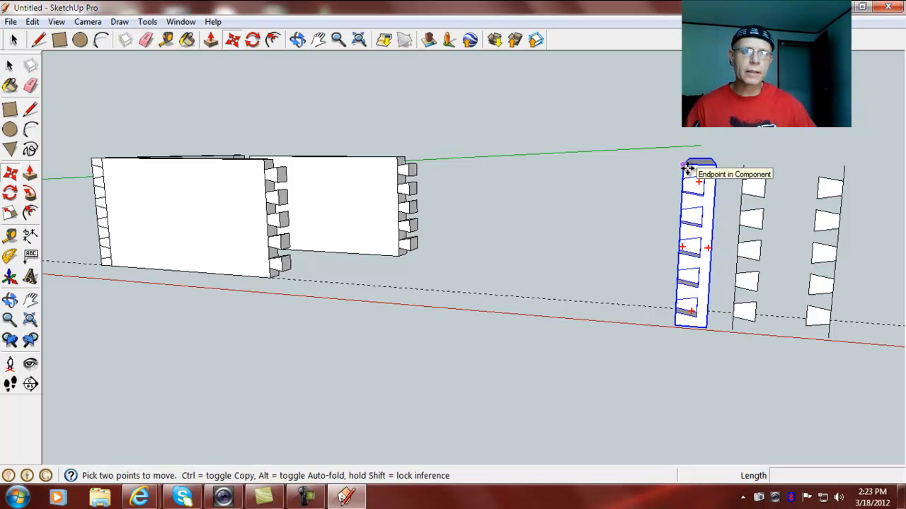
left_click(687, 166)
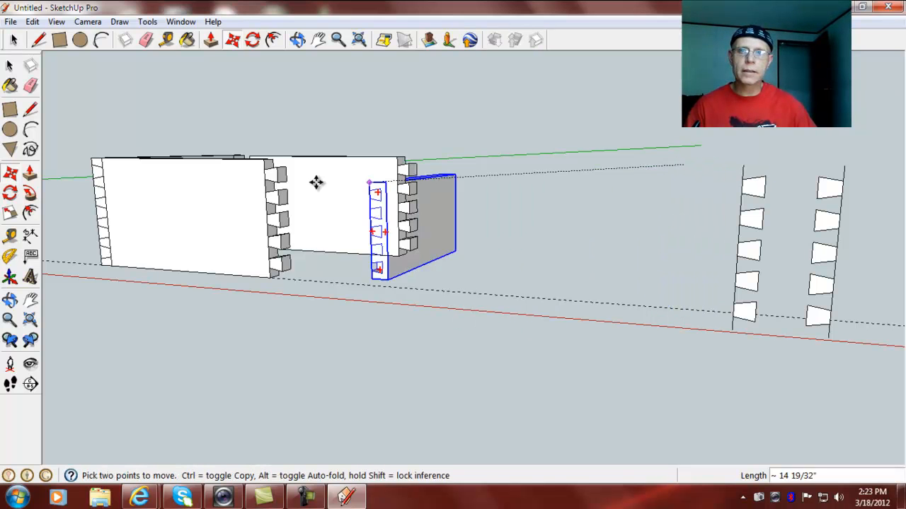
left_click(262, 158)
Move the remaining dovetailed board by its upper corner into the sockets of both side boards, closing the box
middle_click_drag(630, 271, 355, 290)
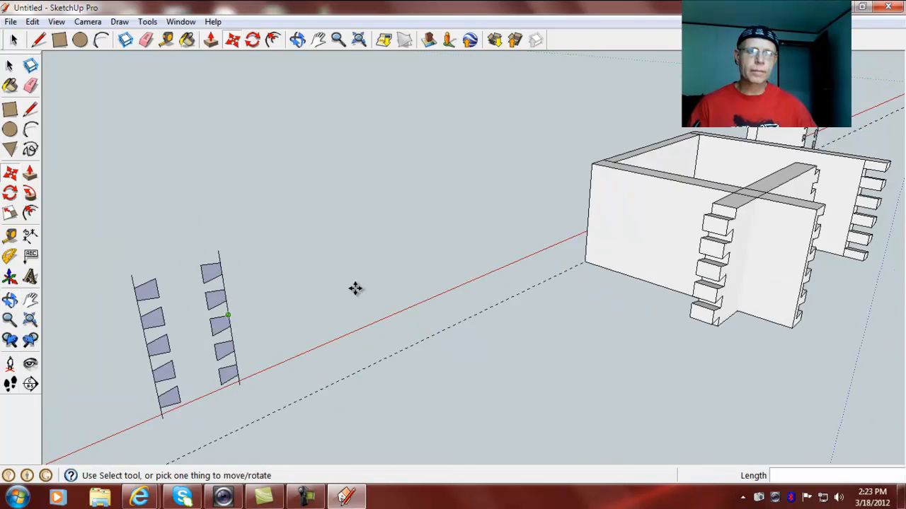
scroll(356, 290, "down", 4)
middle_click_drag(684, 346, 526, 354, "shift")
scroll(530, 226, "up", 5)
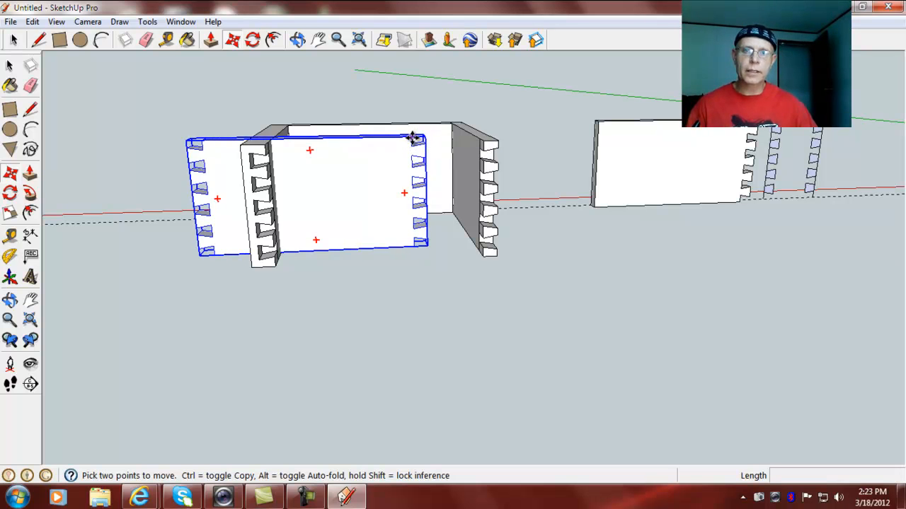
left_click(413, 138)
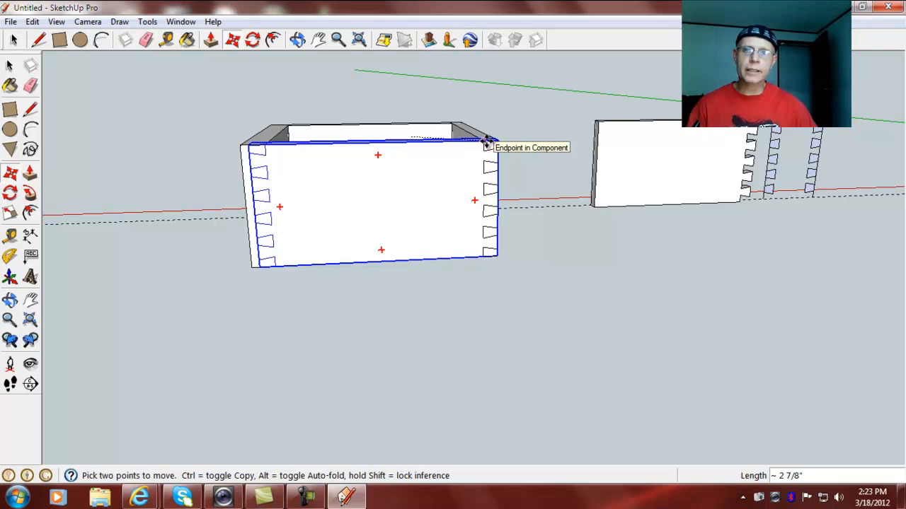
left_click(487, 141)
Examine the assembled box's joints from several angles and measure its inside distance between the two dovetailed boards
middle_click_drag(289, 323, 321, 381)
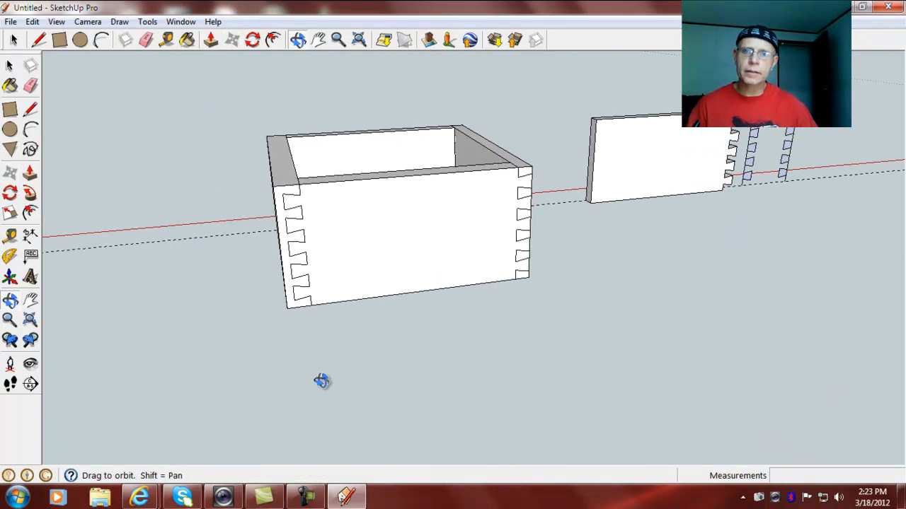
key("m")
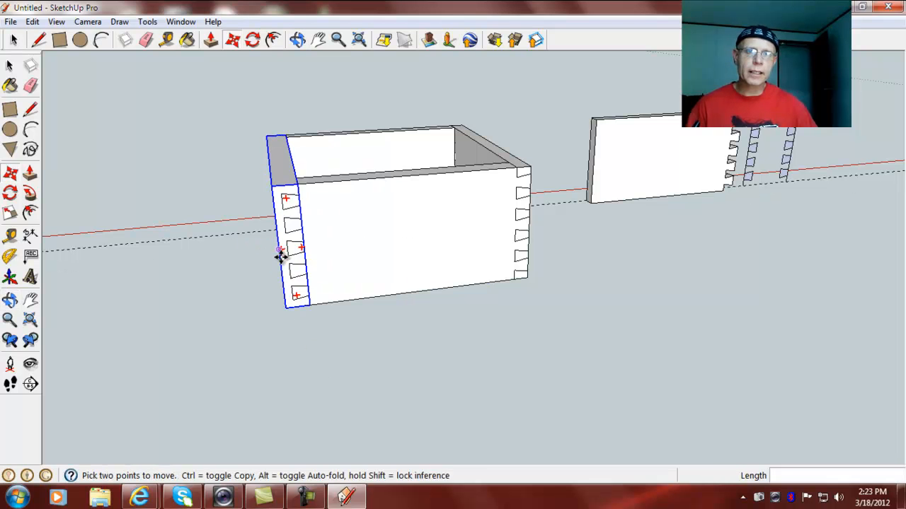
middle_click_drag(707, 367, 632, 366)
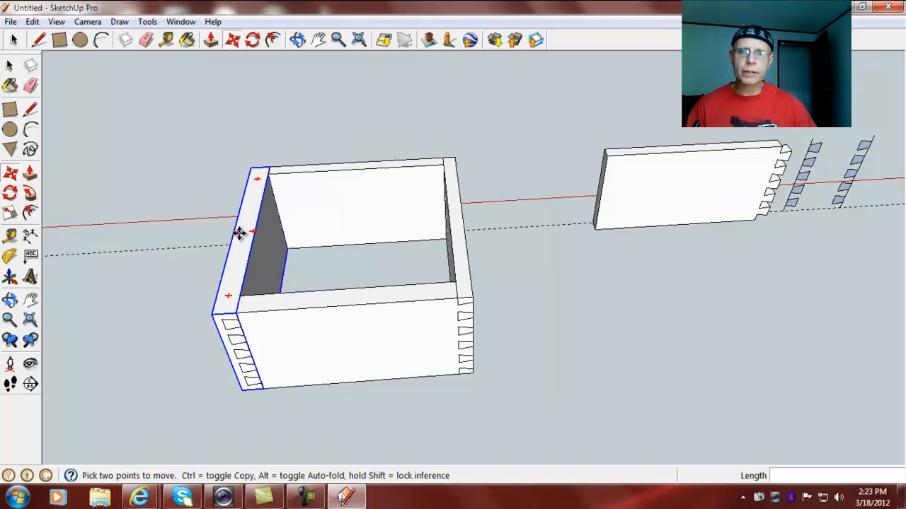
middle_click_drag(322, 437, 317, 96)
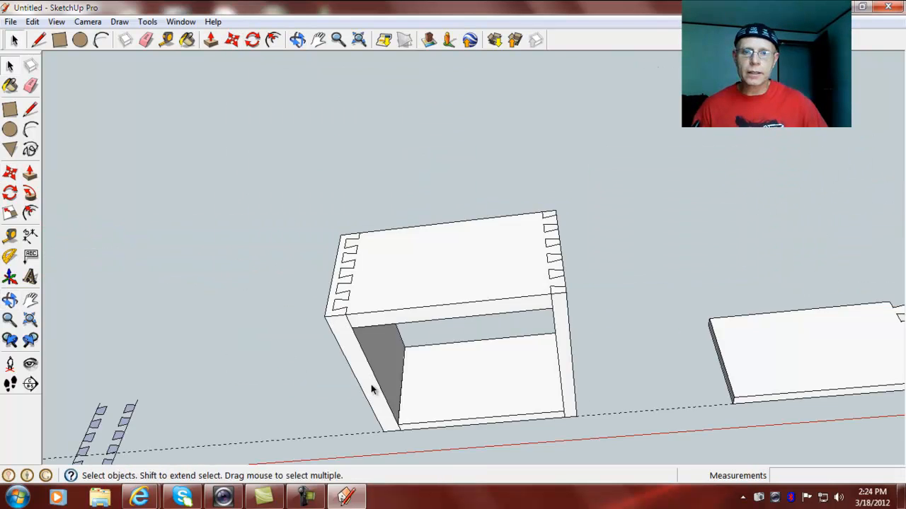
middle_click_drag(373, 389, 234, 225)
left_click(29, 238)
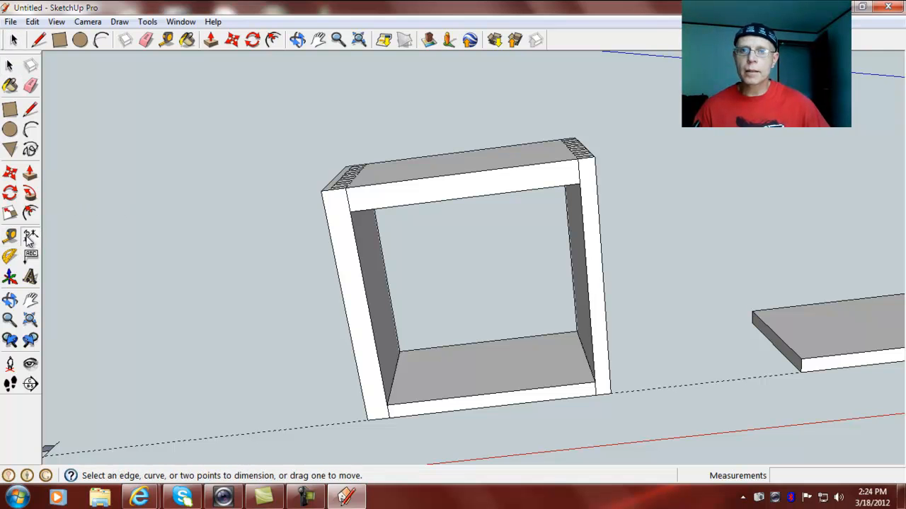
left_click(350, 212)
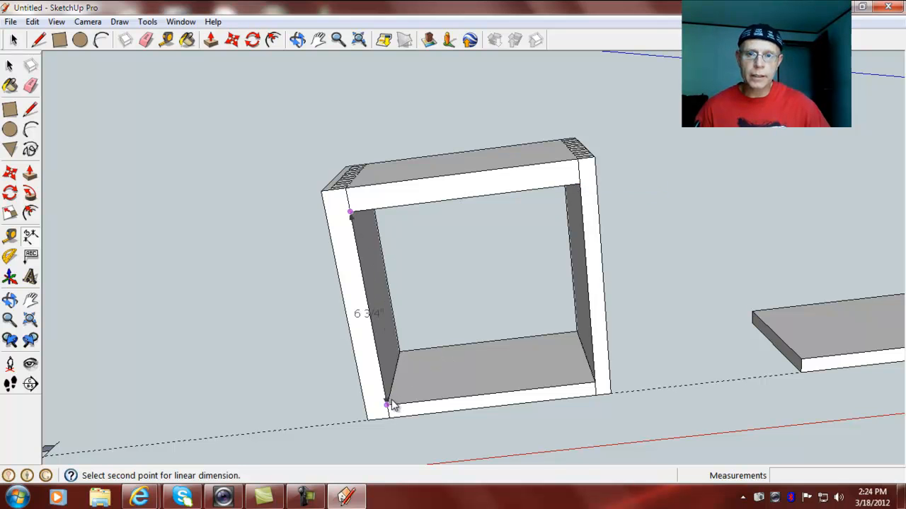
key("Escape")
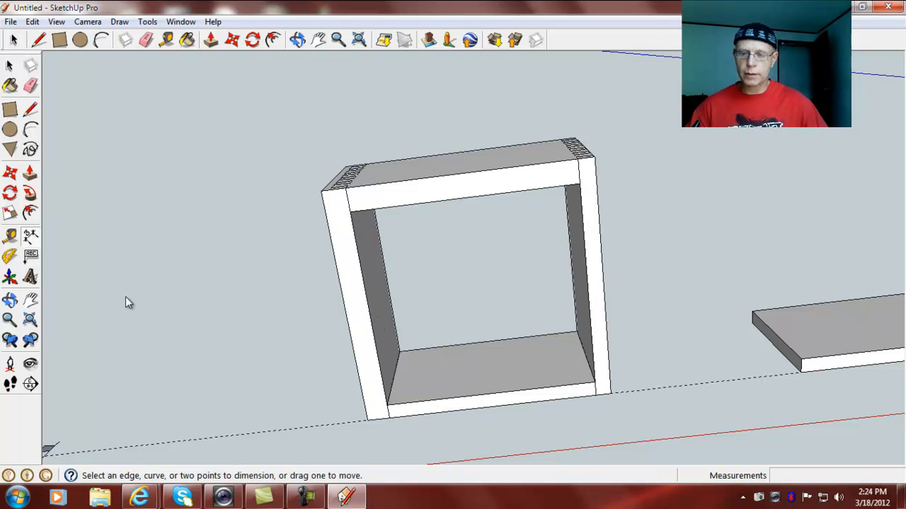
Draw a 7 by 6.75 inch rectangle on the guide line beside the box, parallel to its open underside
middle_click_drag(155, 440, 180, 385)
left_click(10, 106)
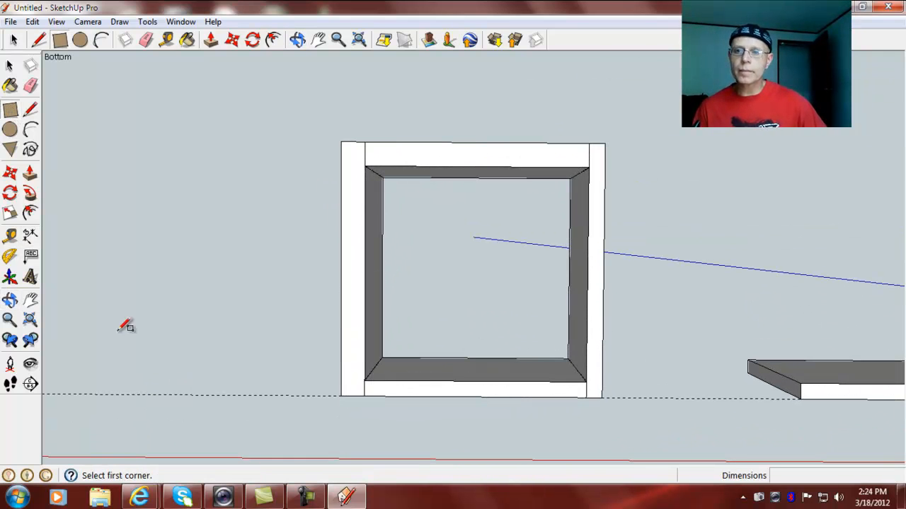
left_click(105, 395)
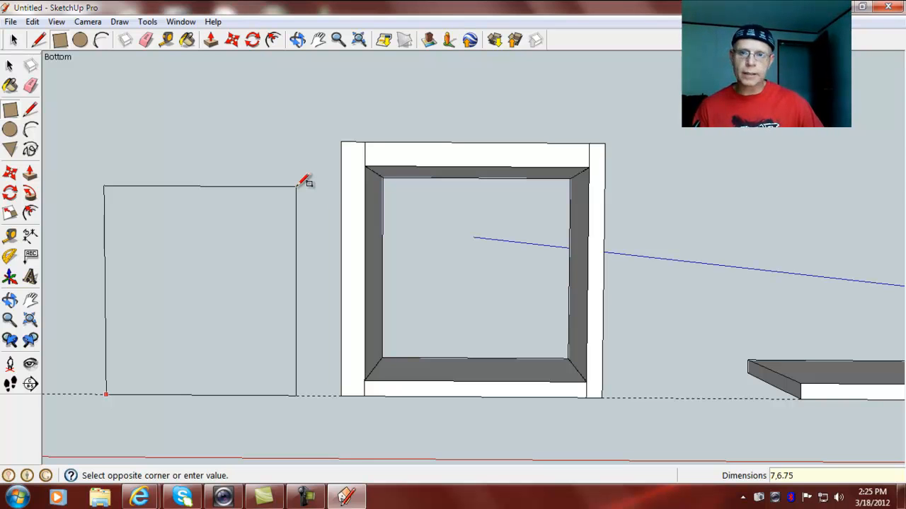
left_click(327, 182)
Extrude the rectangle into a panel 1/4 inch thick
key("p")
middle_click_drag(212, 256, 162, 389)
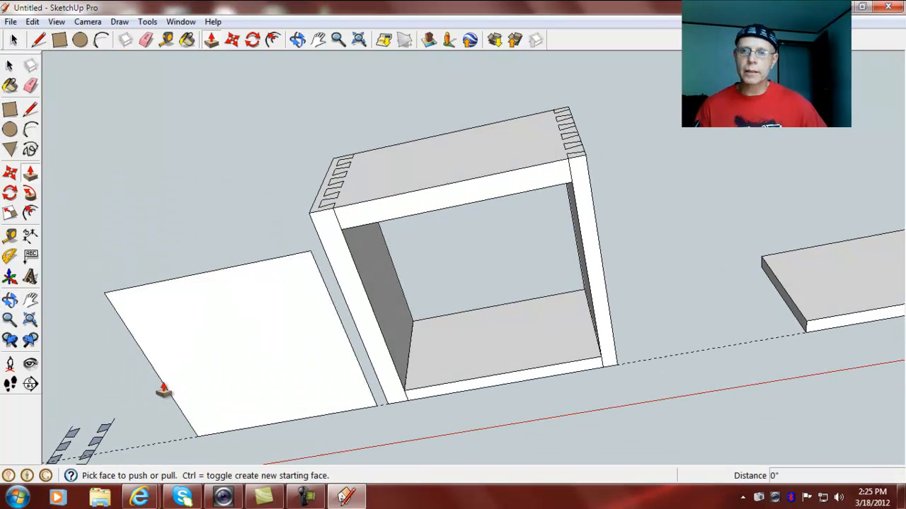
mouse_move(227, 344)
left_mouse_down()
mouse_move(228, 328)
mouse_move(232, 336)
left_mouse_up()
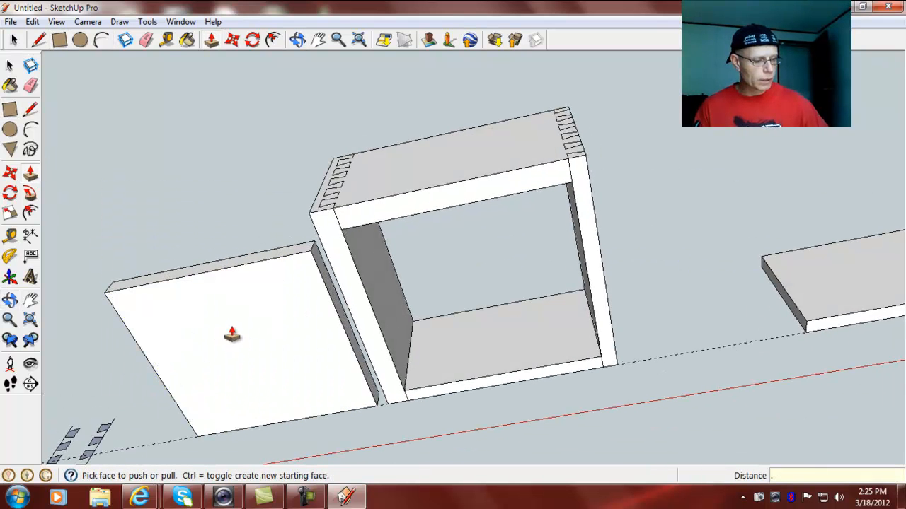
left_click(232, 335)
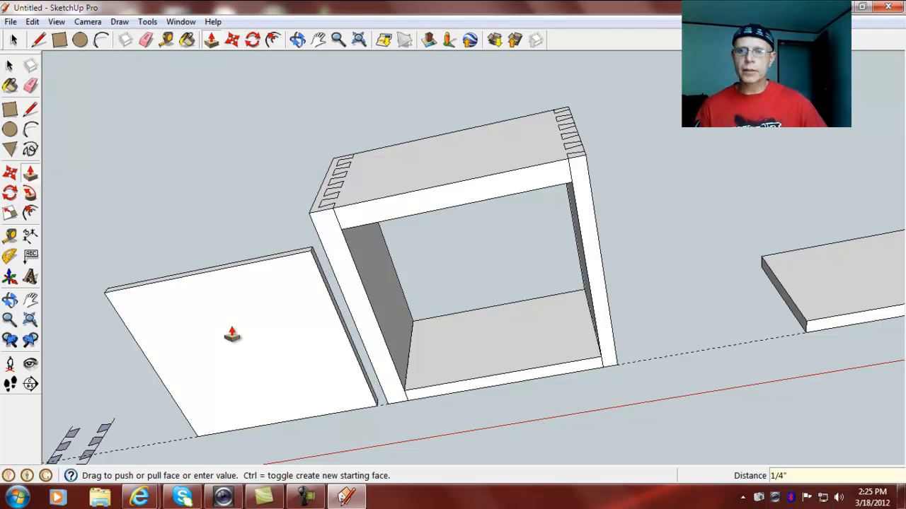
Select the entire 1/4 inch panel beside the box and make it a component named bottom
middle_click_drag(194, 431, 213, 309)
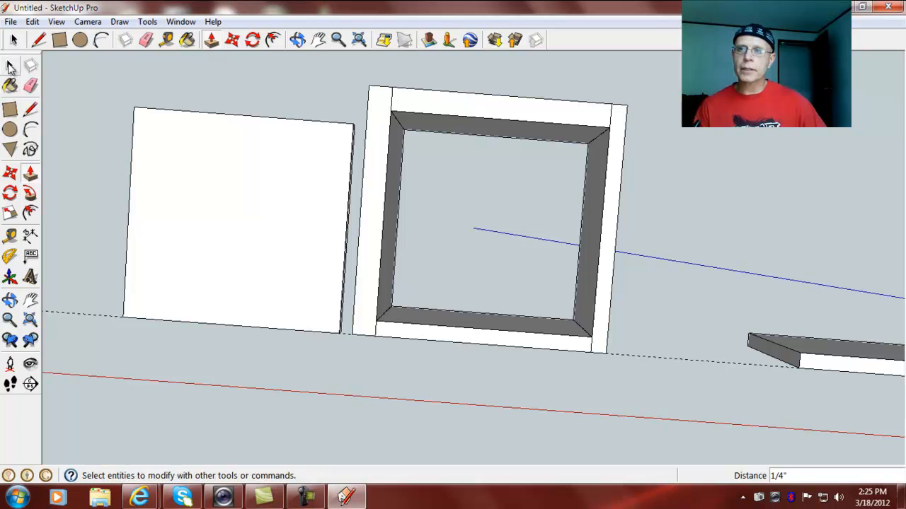
left_click(10, 65)
left_click_drag(121, 80, 358, 380)
right_click(256, 287)
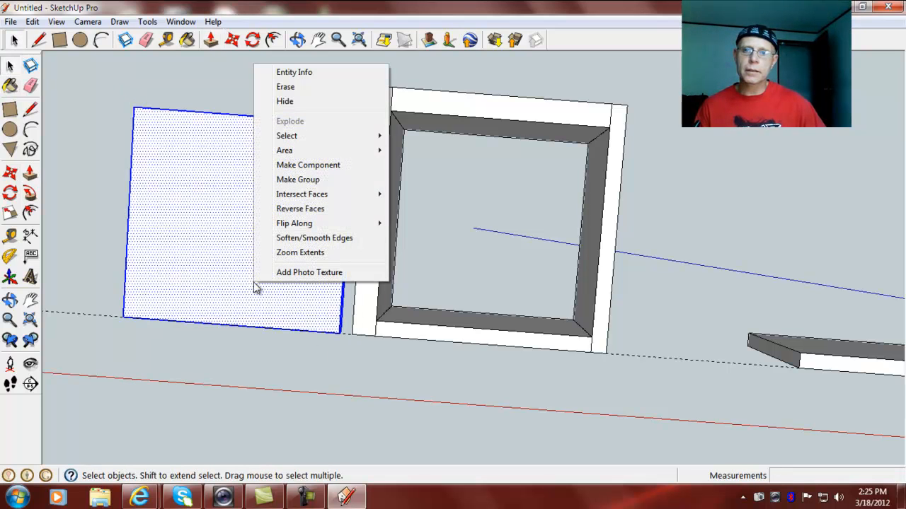
left_click(292, 167)
type("bottom")
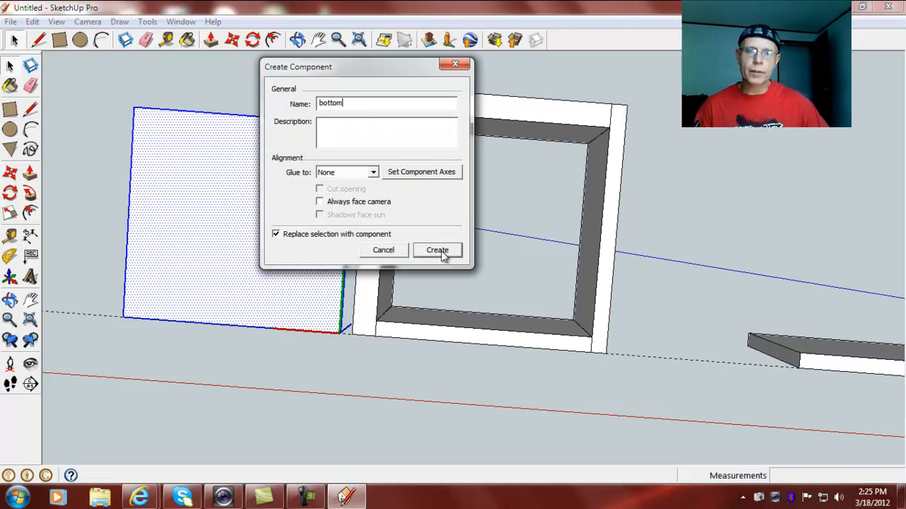
left_click(438, 250)
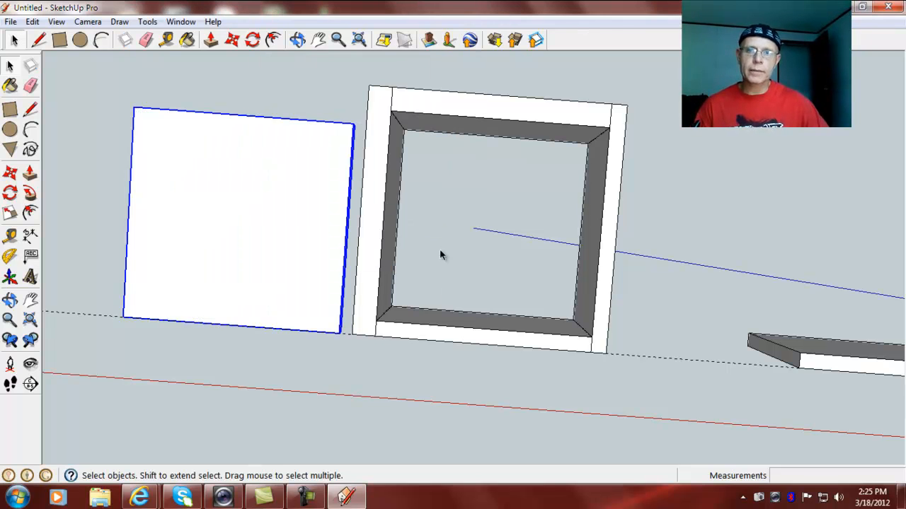
Move the bottom panel by its upper corner nearest the box to the matching inside corner, fitting it into the open underside
left_click(10, 173)
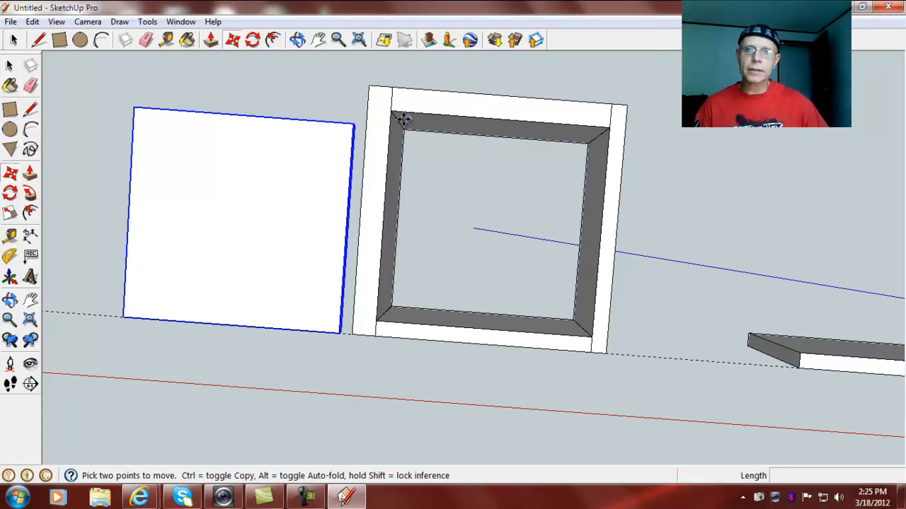
left_click(349, 125)
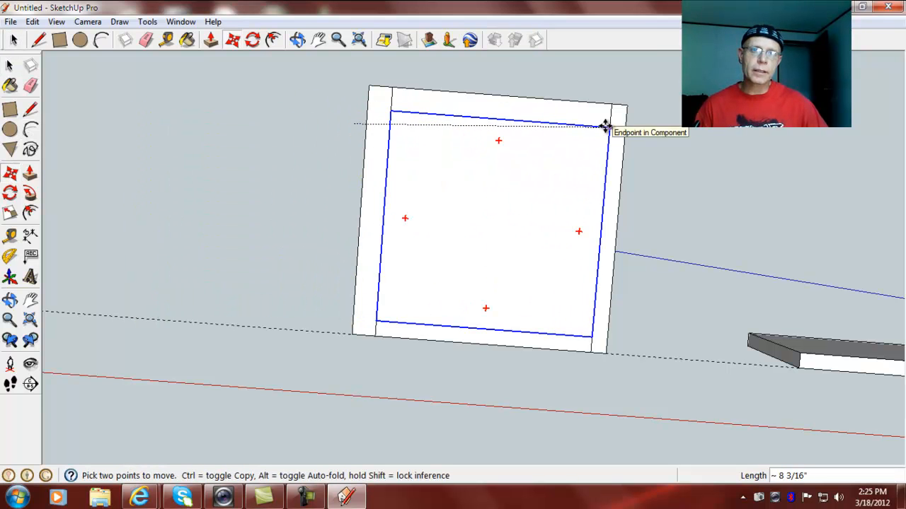
left_click(605, 125)
middle_click_drag(750, 152, 659, 353)
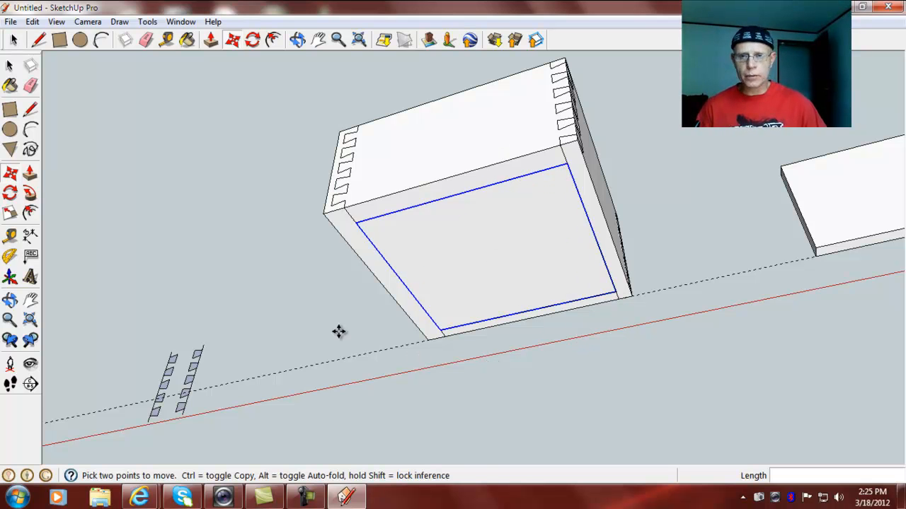
Paint both side boards of the box with the plain reddish-brown material from the Wood collection
middle_click_drag(690, 142, 553, 234)
scroll(574, 200, "down", 5)
middle_click_drag(601, 149, 162, 268)
middle_click_drag(687, 427, 578, 400)
scroll(562, 319, "up", 5)
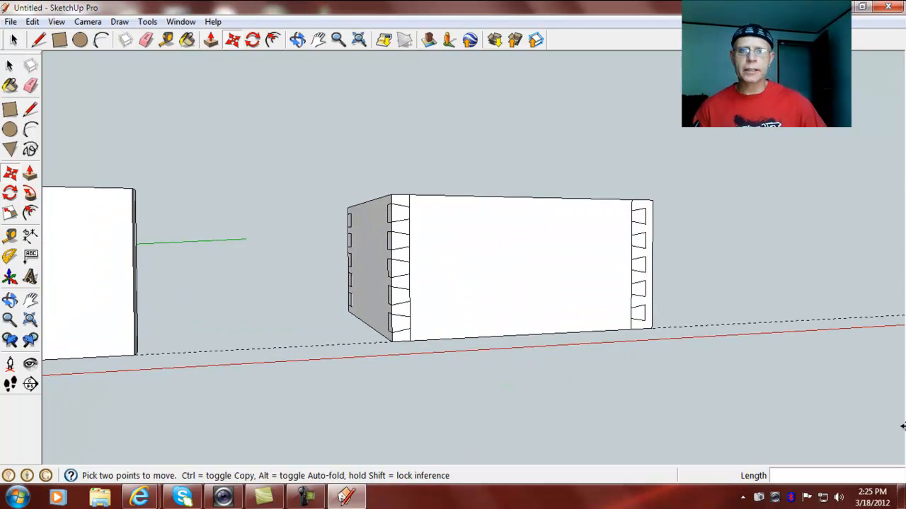
left_click(187, 40)
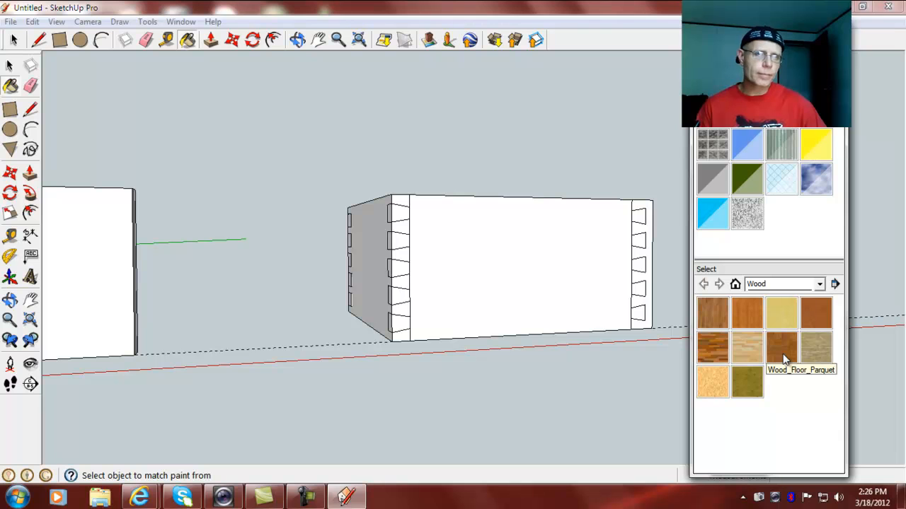
left_click(820, 312)
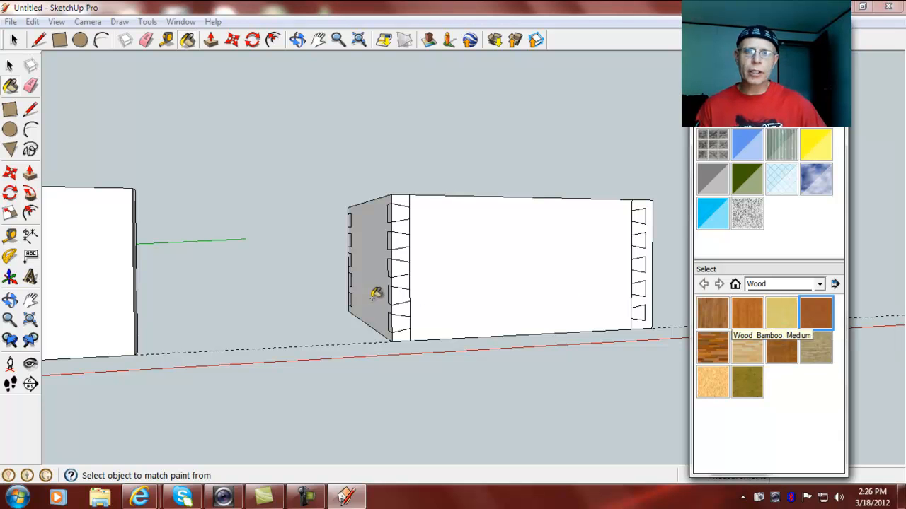
left_click(369, 254)
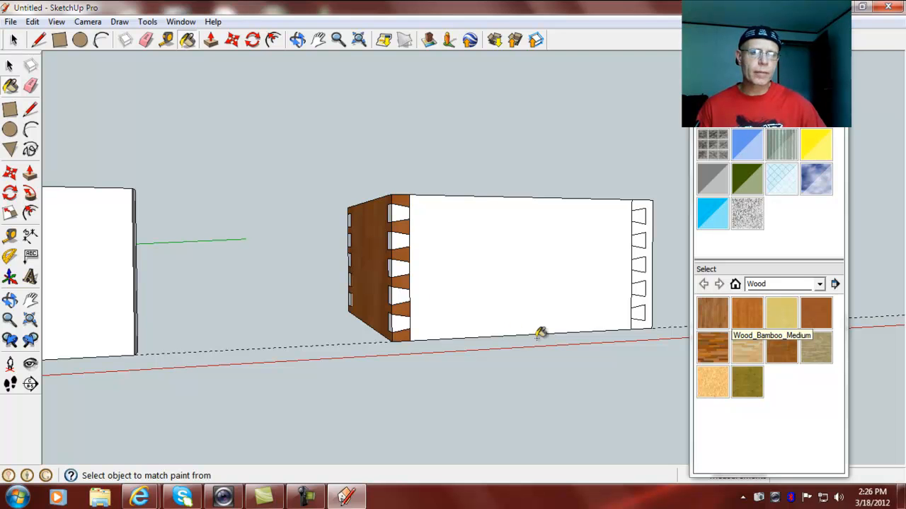
middle_click_drag(602, 412, 299, 464)
left_click(629, 276)
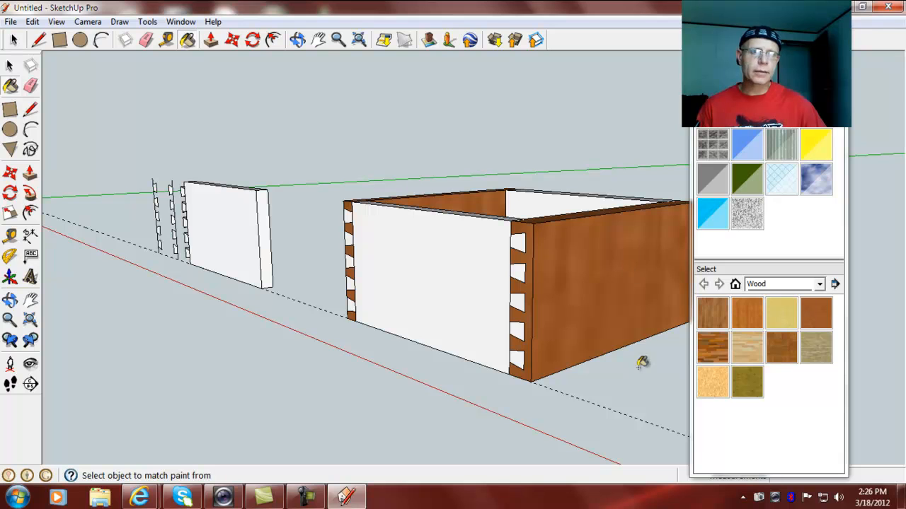
Try the Wood_Floor_Dark material on the front dovetailed board and undo it
left_click(707, 349)
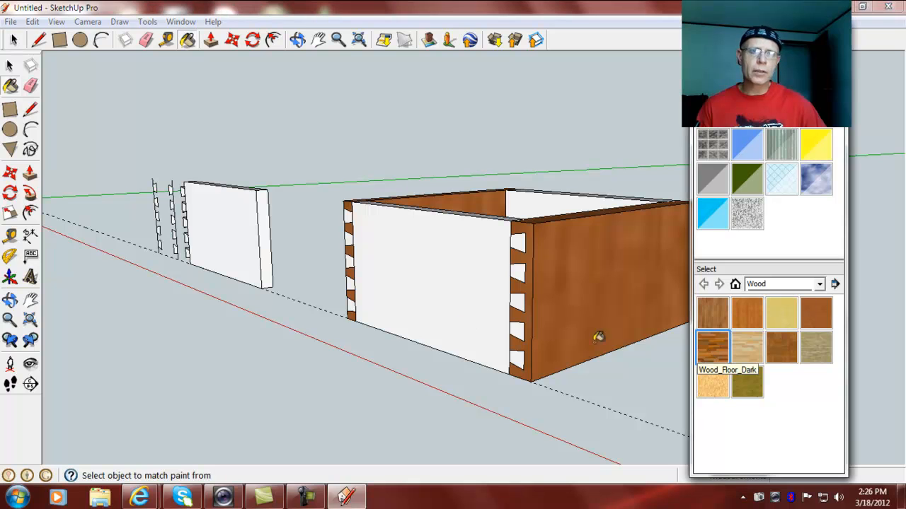
left_click(438, 270)
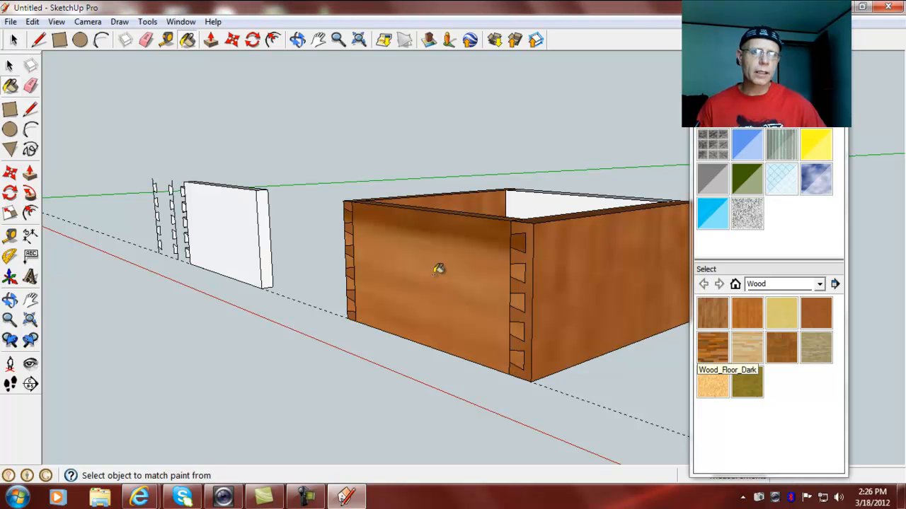
key("ctrl+z")
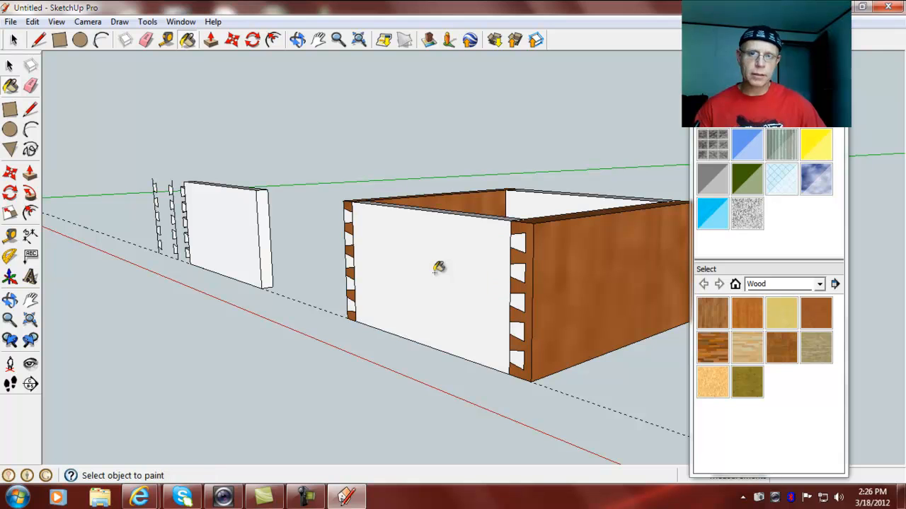
Try the Wood_Board_Cork material on the front dovetailed board and undo it
scroll(784, 388, "up", 3)
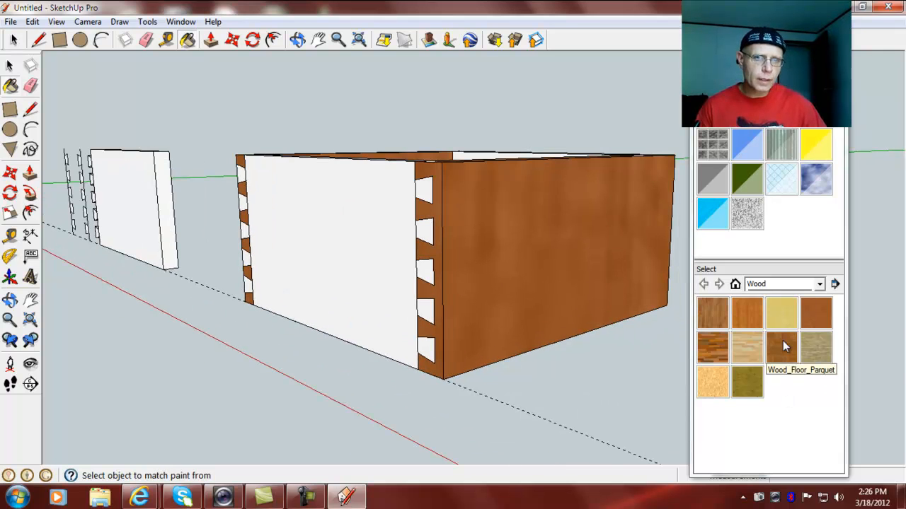
scroll(783, 340, "up", 1)
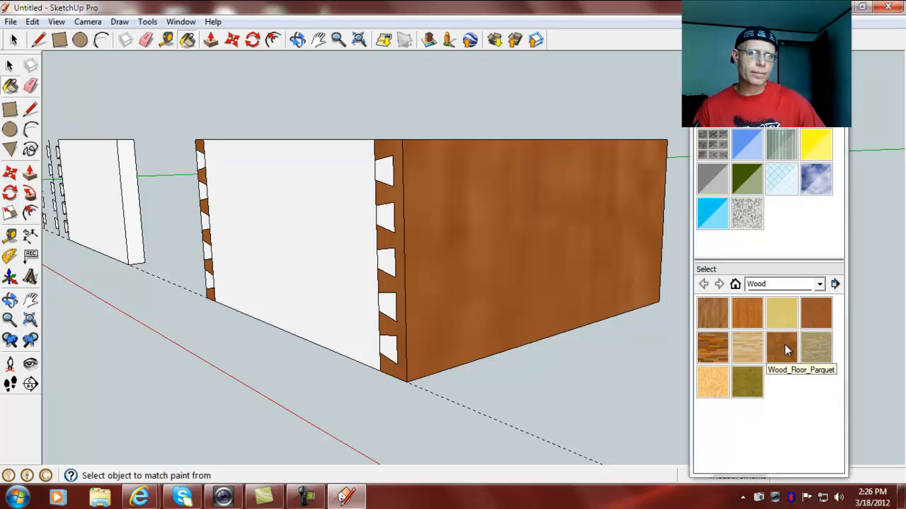
left_click(787, 317)
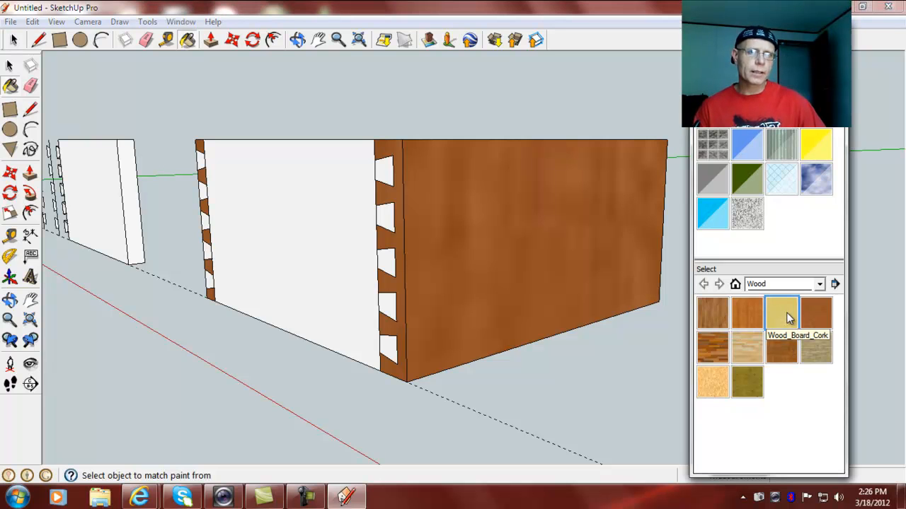
left_click(320, 237)
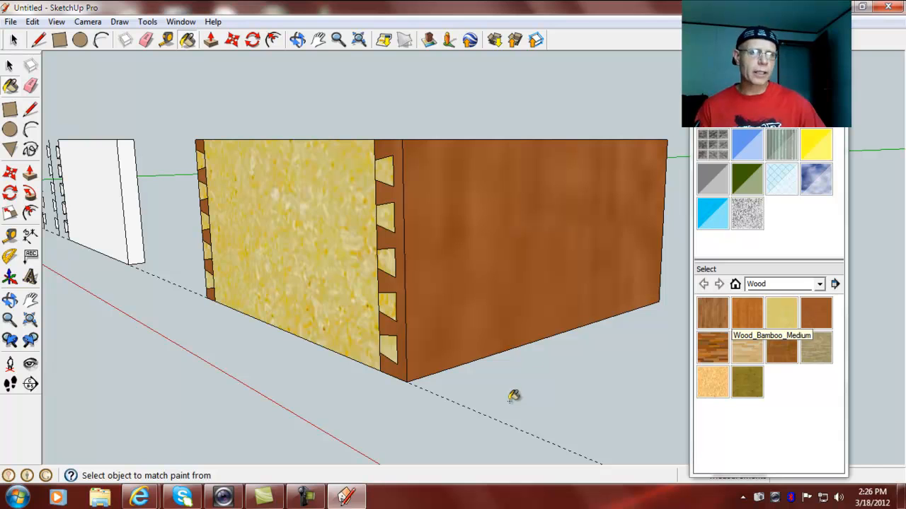
key("ctrl+z")
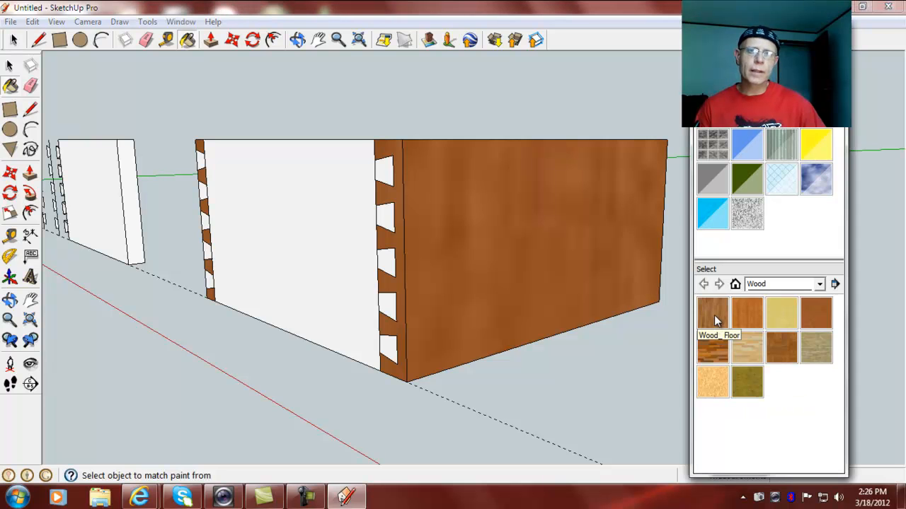
Paint the front and back dovetailed boards with the Wood_Floor material and close the materials window
left_click(304, 235)
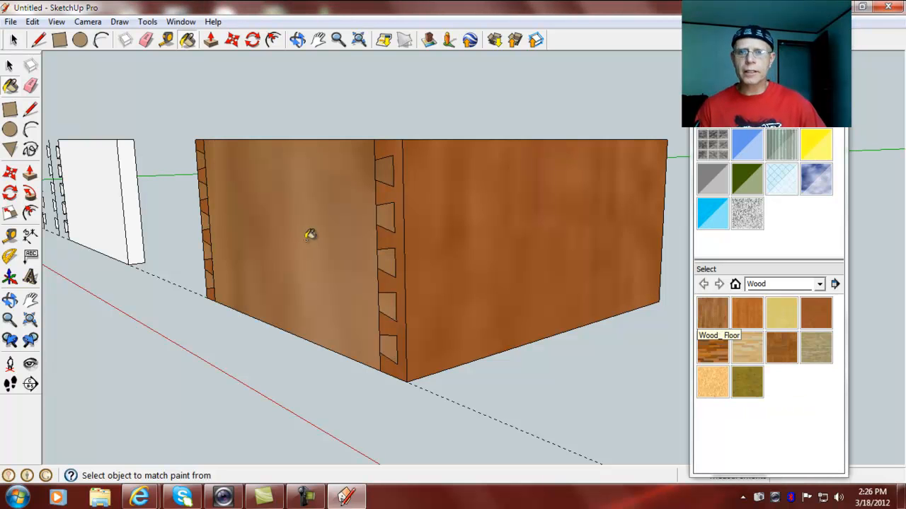
mouse_move(633, 247)
middle_mouse_down()
mouse_move(495, 303)
mouse_move(259, 317)
mouse_move(269, 297)
middle_mouse_up()
left_click(310, 214)
middle_click_drag(82, 381, 518, 290)
scroll(427, 333, "down", 2)
scroll(424, 329, "down", 2)
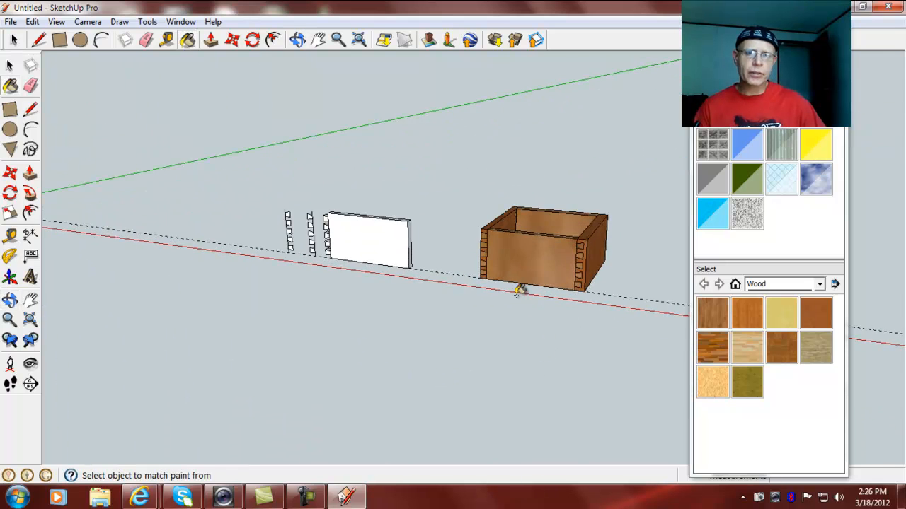
scroll(549, 304, "up", 3)
middle_click_drag(453, 330, 488, 363)
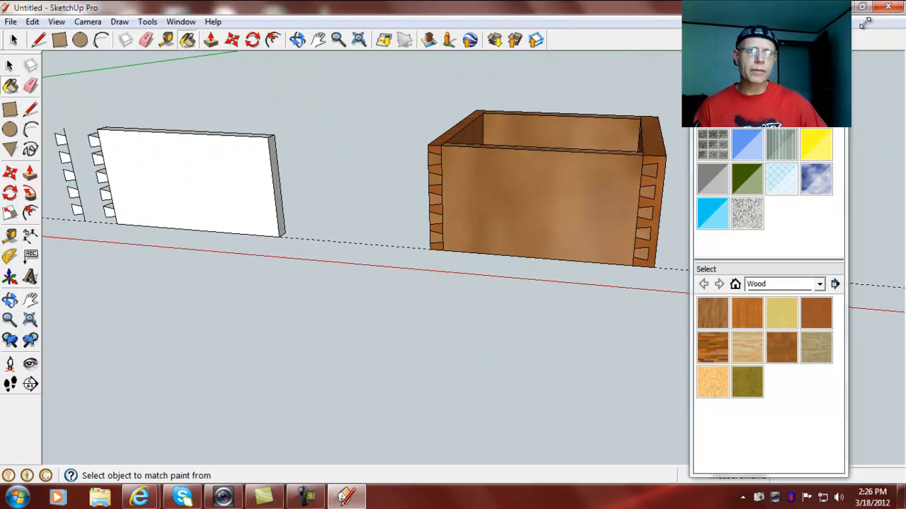
left_click(837, 30)
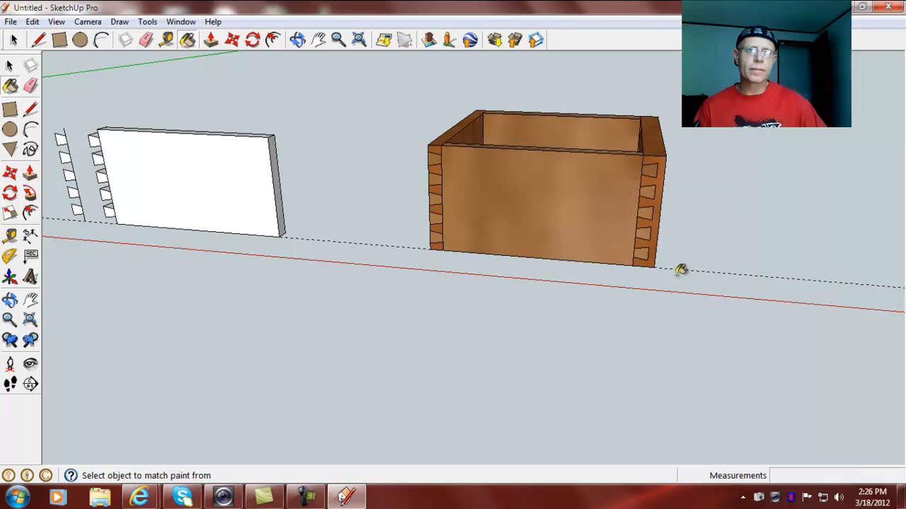
Paint the bottom panel inside the box with the Wood_Board_Cork material and close the materials window
mouse_move(524, 300)
middle_mouse_down()
mouse_move(714, 384)
mouse_move(764, 382)
mouse_move(493, 418)
mouse_move(538, 234)
mouse_move(337, 299)
mouse_move(728, 276)
mouse_move(526, 360)
mouse_move(369, 299)
mouse_move(861, 342)
mouse_move(883, 312)
middle_mouse_up()
mouse_move(416, 342)
middle_mouse_down()
mouse_move(536, 483)
mouse_move(524, 438)
middle_mouse_up()
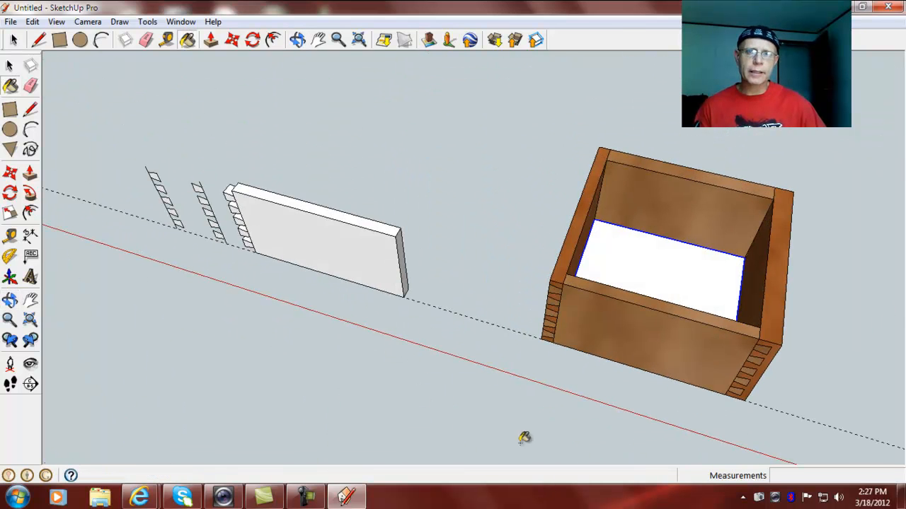
left_click(187, 39)
left_click(778, 306)
left_click(633, 259)
mouse_move(687, 425)
middle_mouse_down()
mouse_move(579, 353)
mouse_move(582, 116)
middle_mouse_up()
mouse_move(596, 318)
middle_mouse_down()
mouse_move(548, 174)
mouse_move(461, 411)
mouse_move(568, 227)
mouse_move(559, 184)
middle_mouse_up()
left_click(836, 29)
middle_click_drag(869, 323, 639, 307)
middle_click_drag(441, 363, 557, 382)
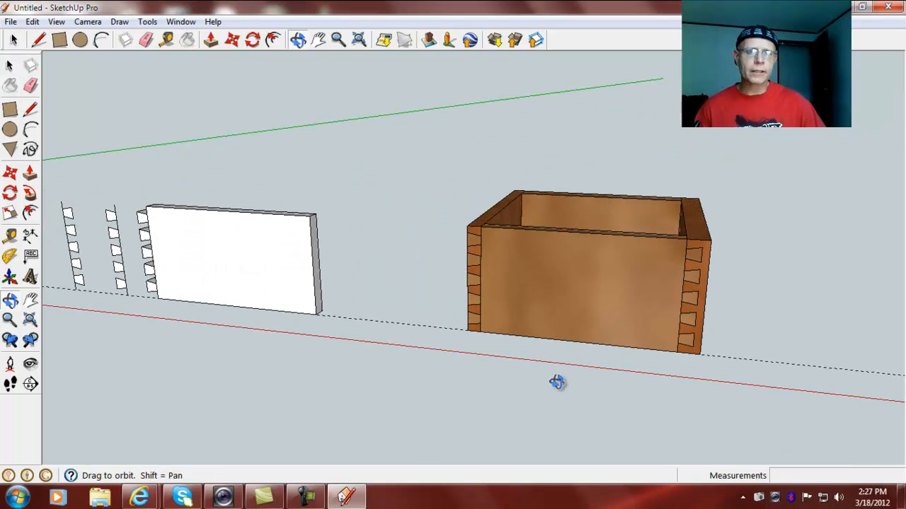